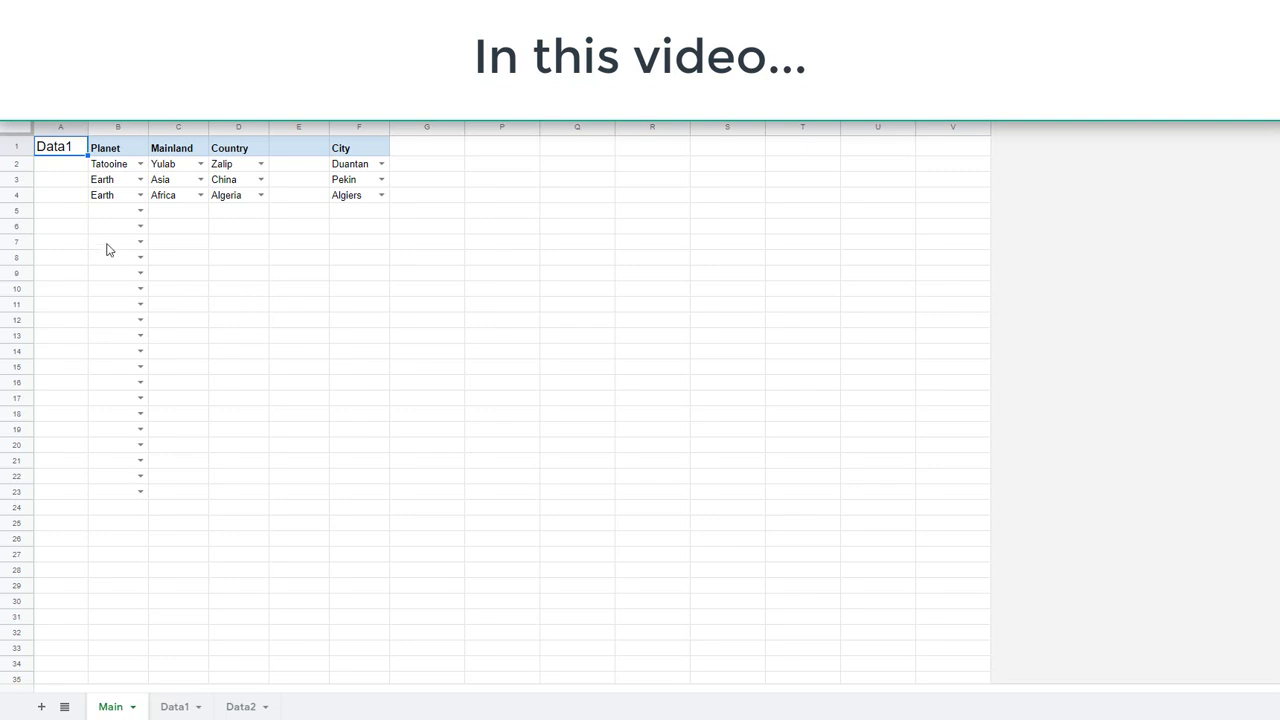
# - Fill row 5 of the Data1 table with planet Earth, mainland Europe, country France and city Paris
pyautogui.click(141, 212)
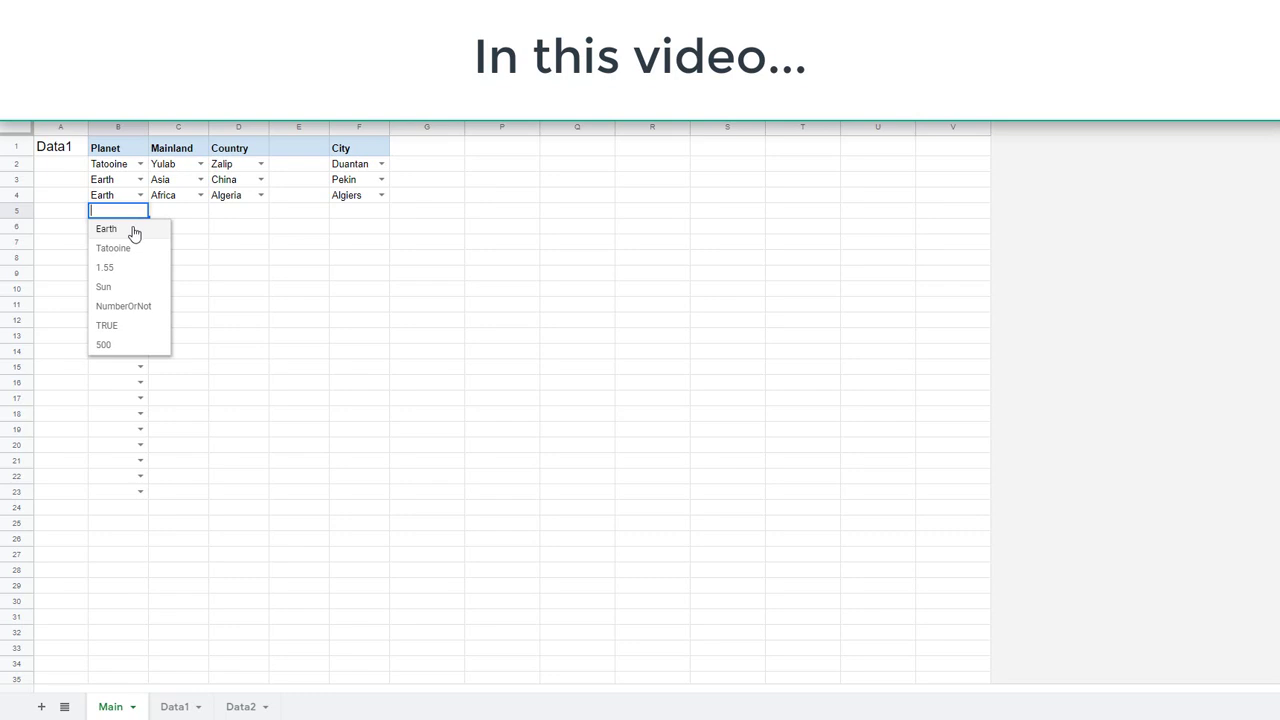
pyautogui.click(134, 232)
pyautogui.click(190, 220)
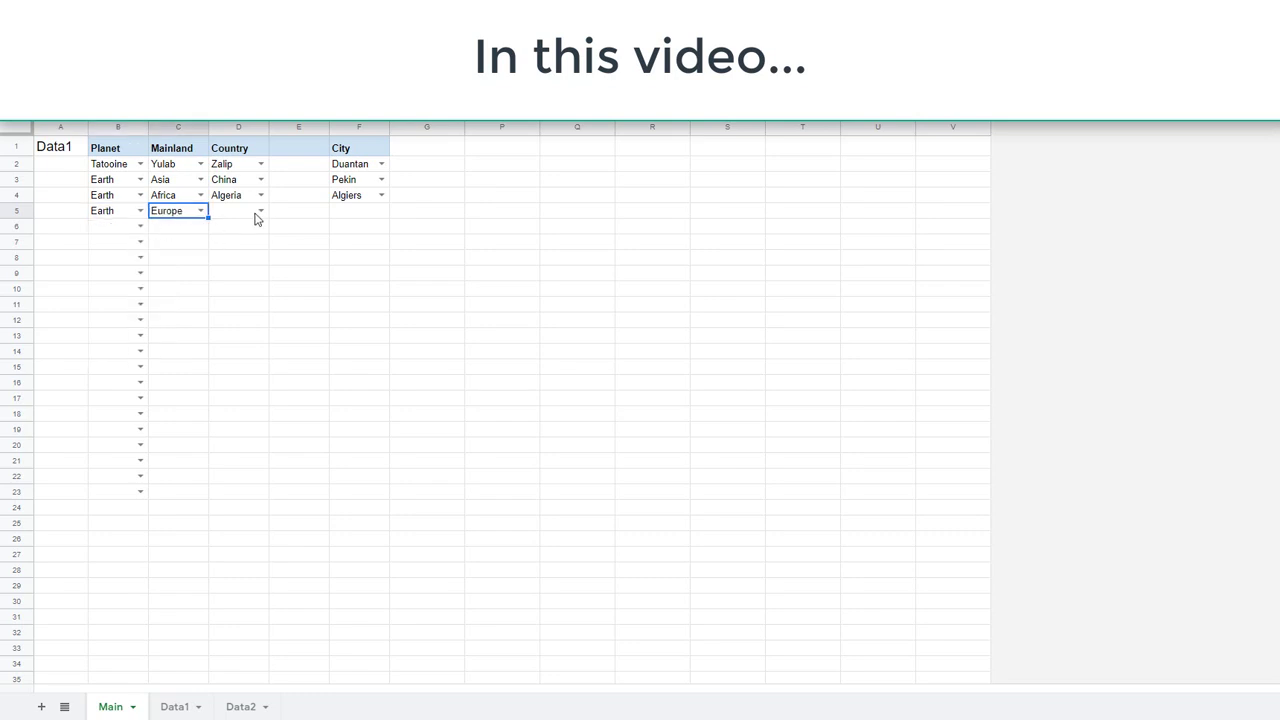
pyautogui.click(259, 211)
pyautogui.click(240, 247)
pyautogui.click(380, 211)
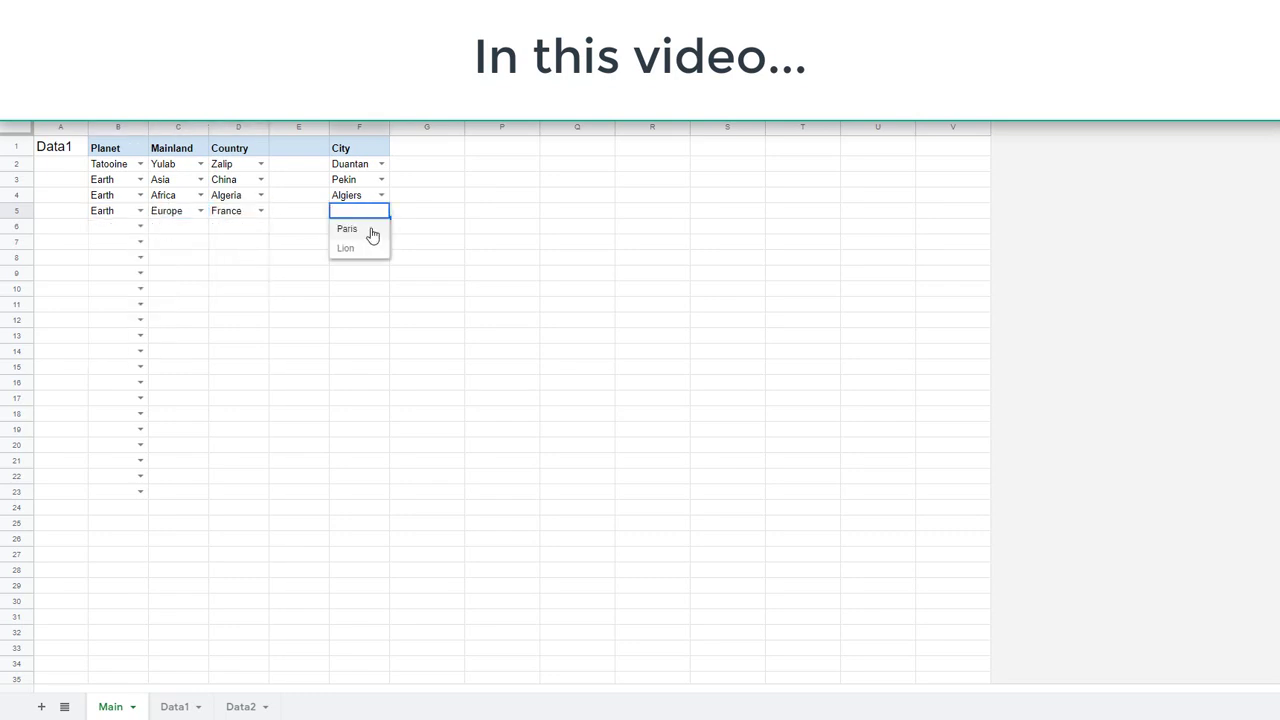
pyautogui.click(372, 232)
# - Choose planet Earth and mainland Africa in row 6 and check the dependent Country and City cells
pyautogui.click(143, 226)
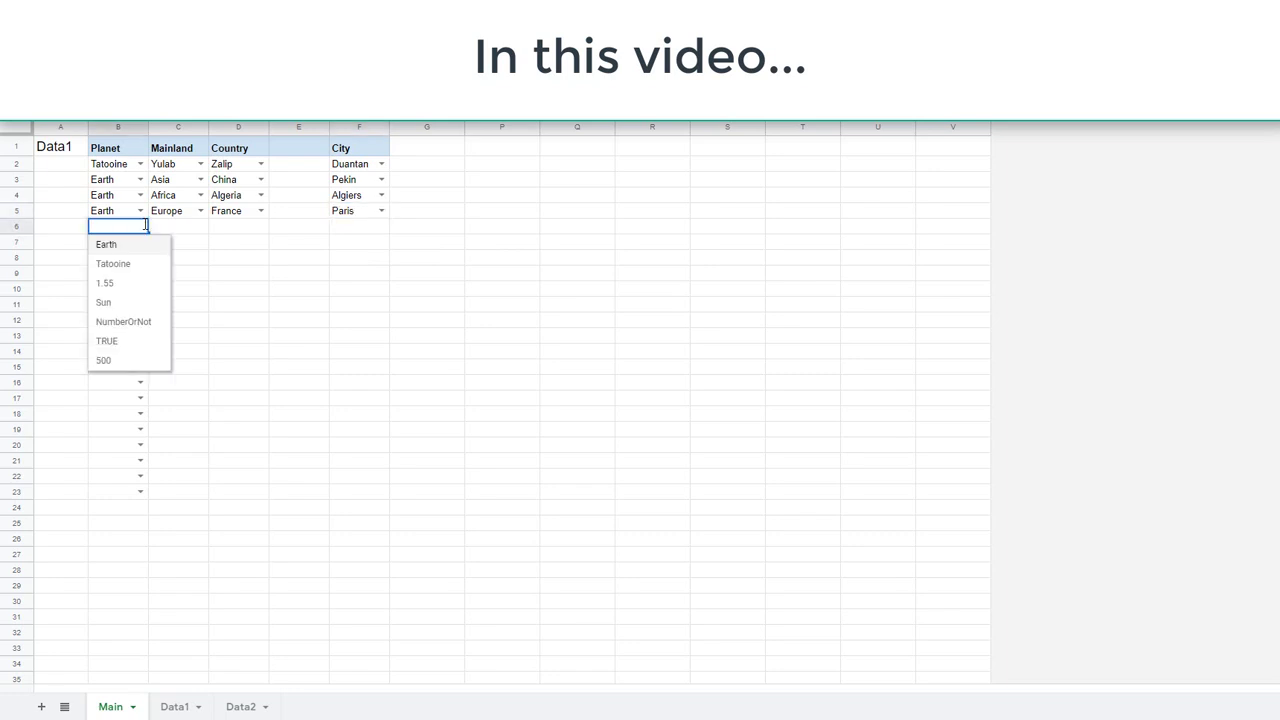
pyautogui.click(138, 246)
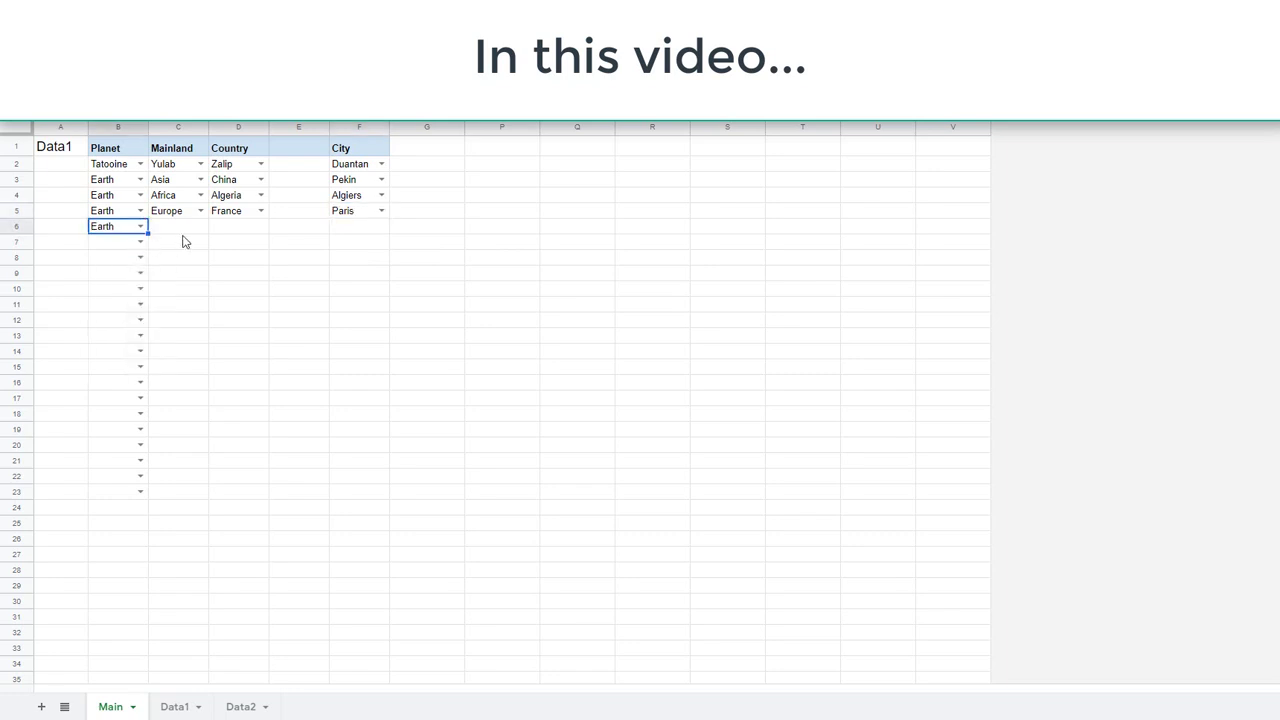
pyautogui.click(199, 228)
pyautogui.click(168, 283)
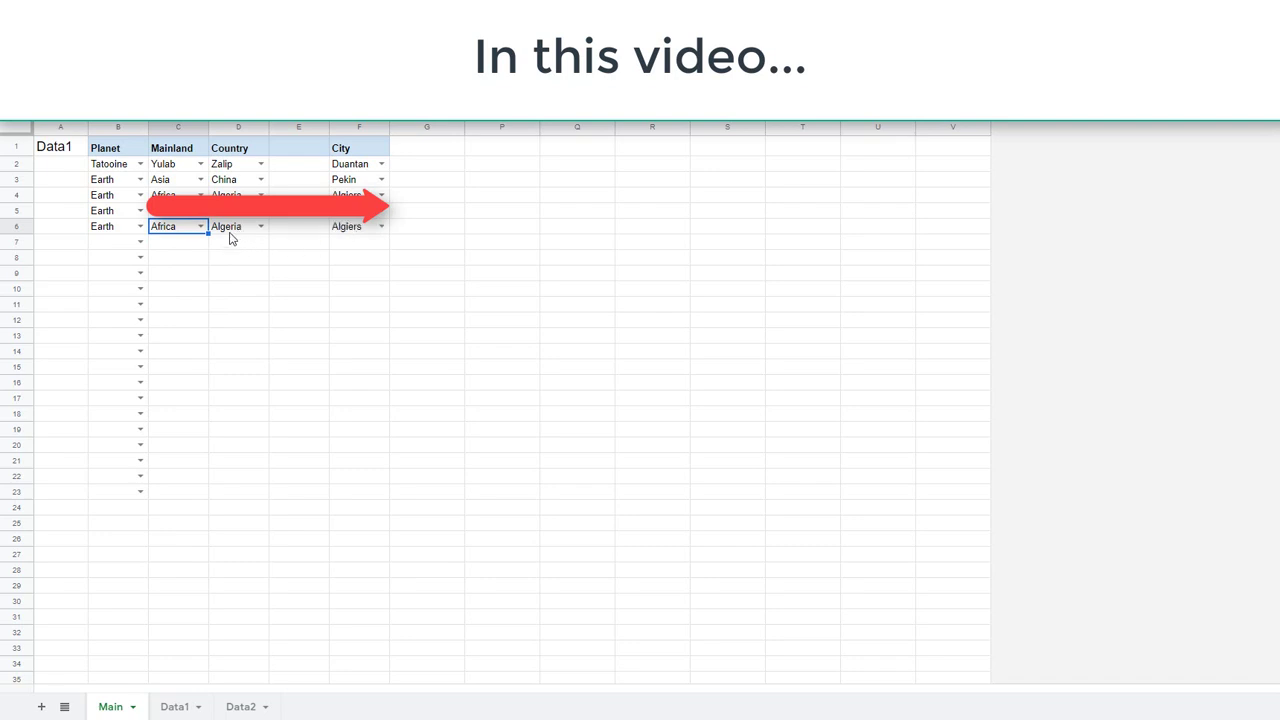
pyautogui.click(232, 232)
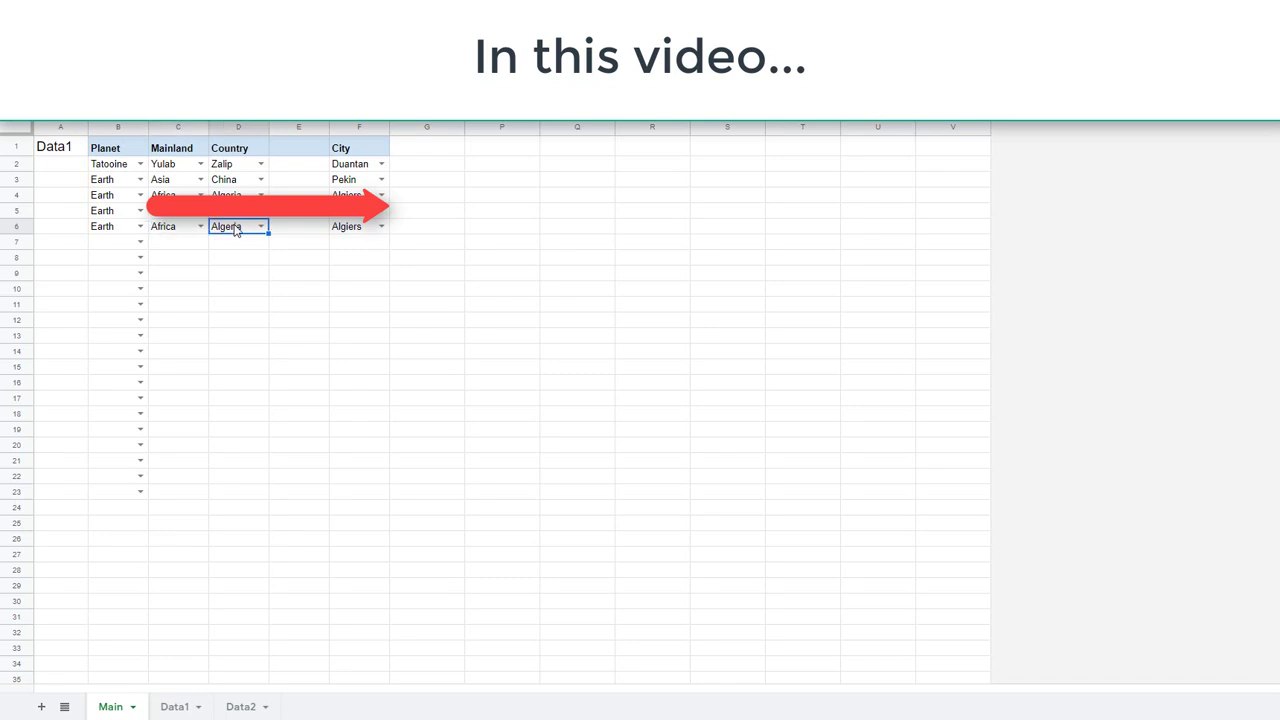
pyautogui.click(355, 231)
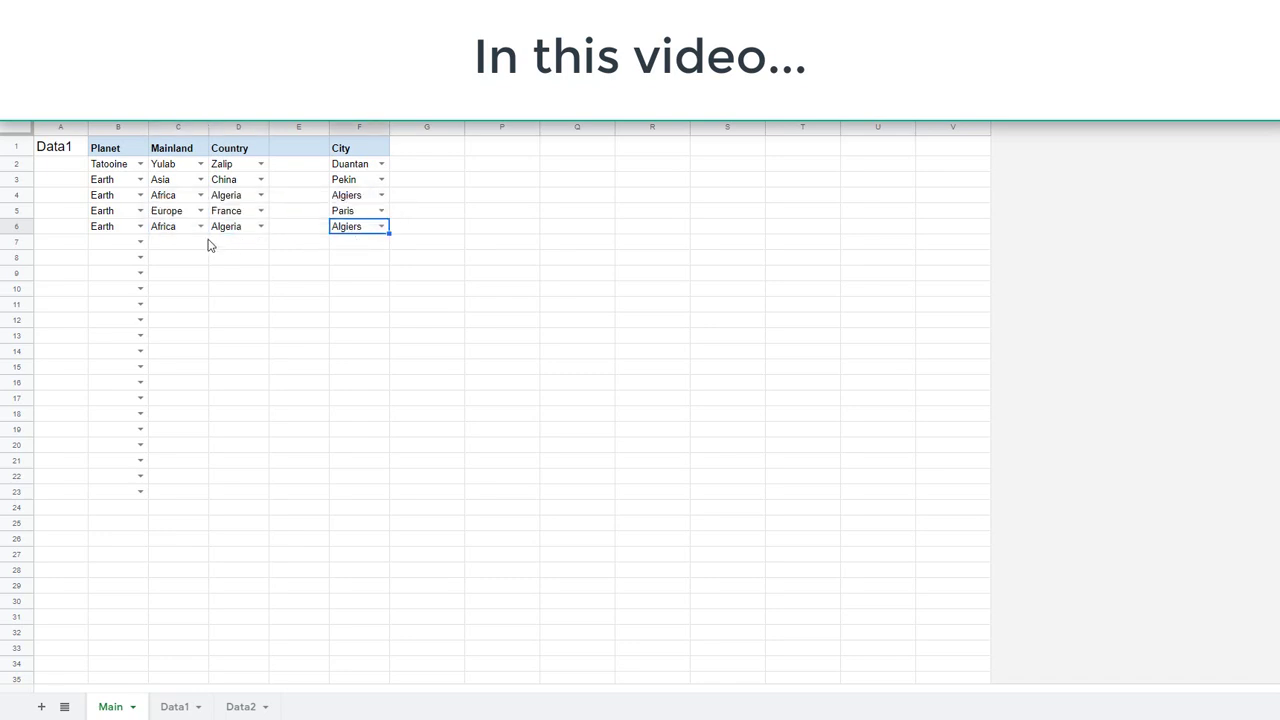
# - Clear the planet entries in cells B4 to B7
pyautogui.click(117, 195)
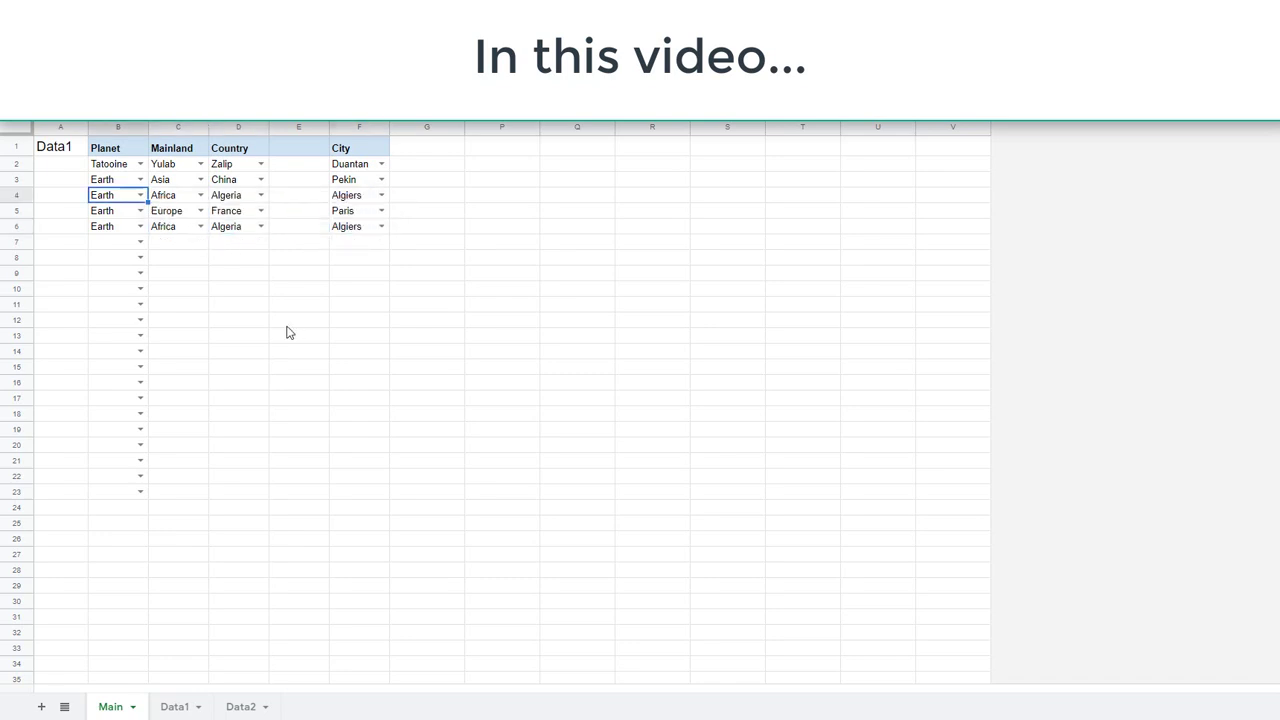
pyautogui.keyDown('shift'); pyautogui.click(115, 248); pyautogui.keyUp('shift')
pyautogui.press('Delete')
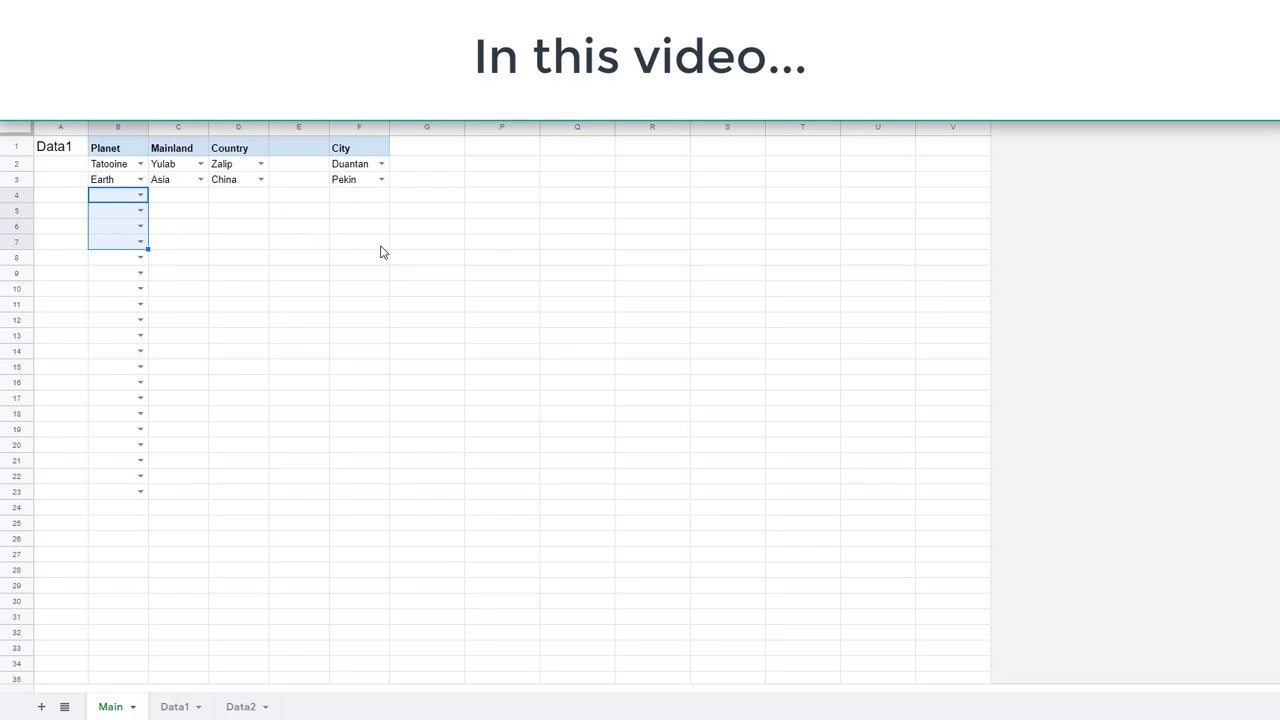
# - Clear the country in row 3, keeping planet Earth and mainland Asia, and select that row's City cell
pyautogui.click(231, 185)
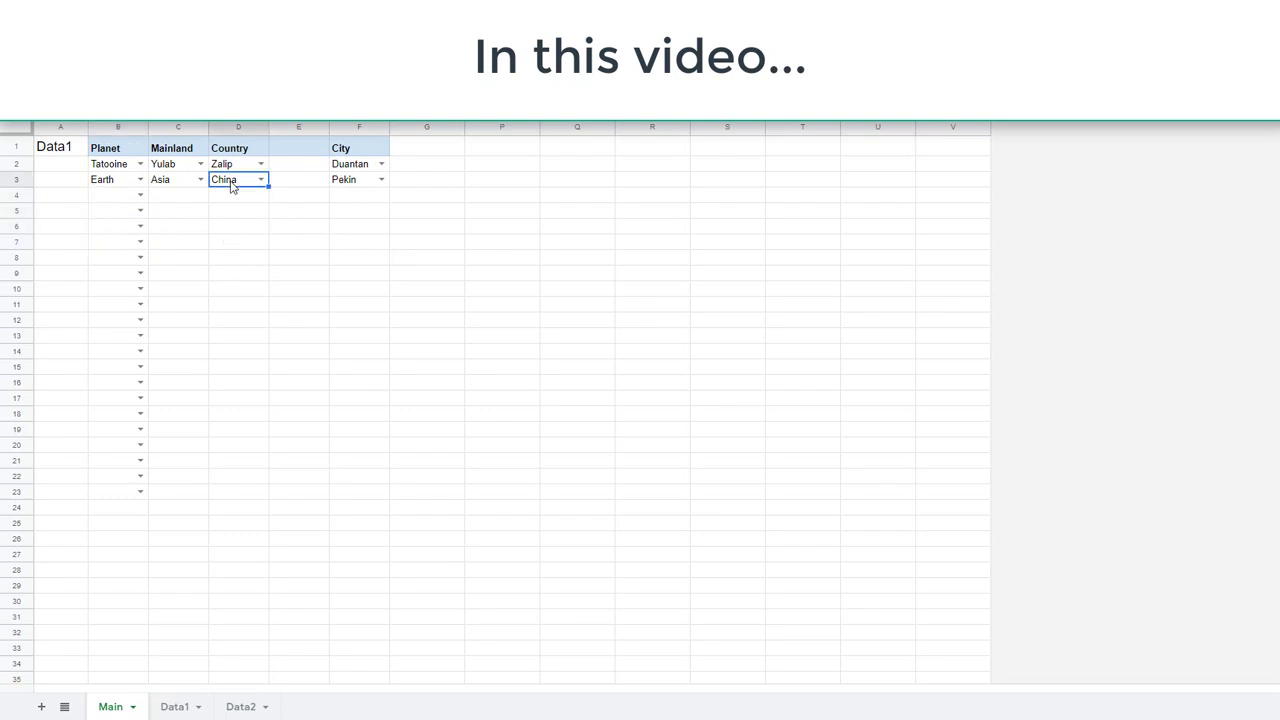
pyautogui.press('Delete')
pyautogui.click(364, 186)
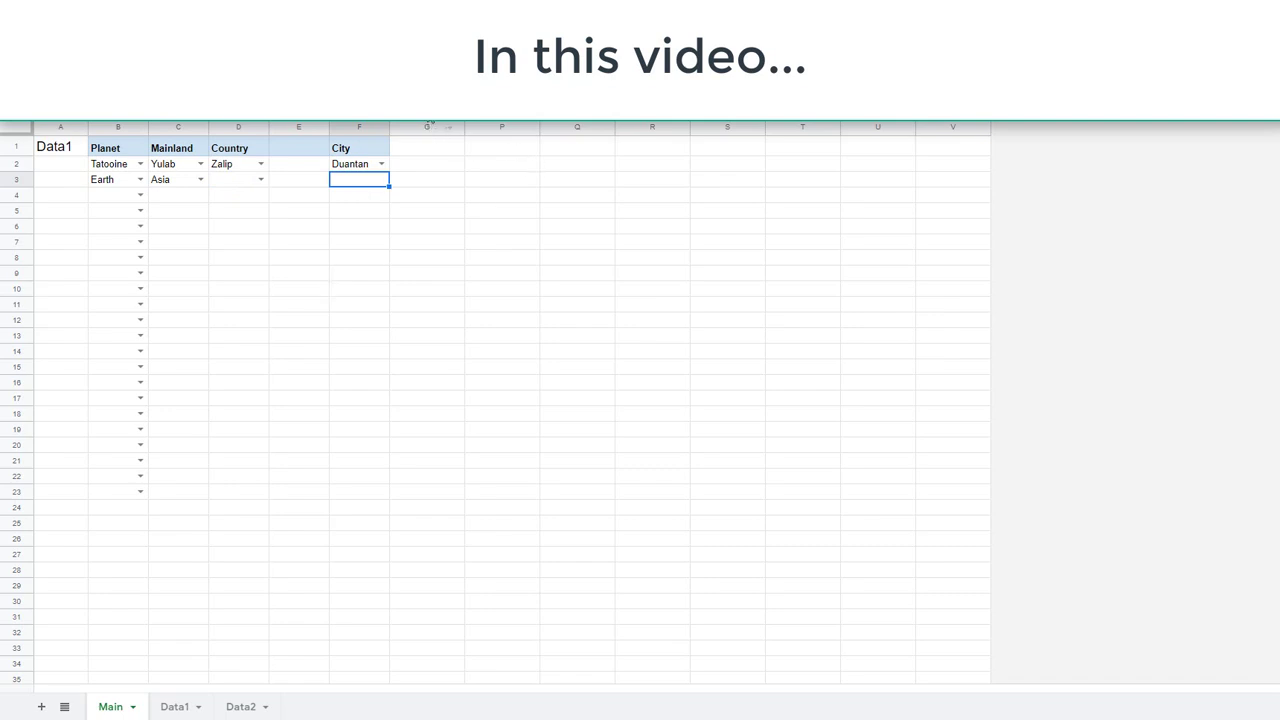
# - Expand the collapsed column group holding the Data2 table and select its headings from Planet to Room
pyautogui.click(430, 124)
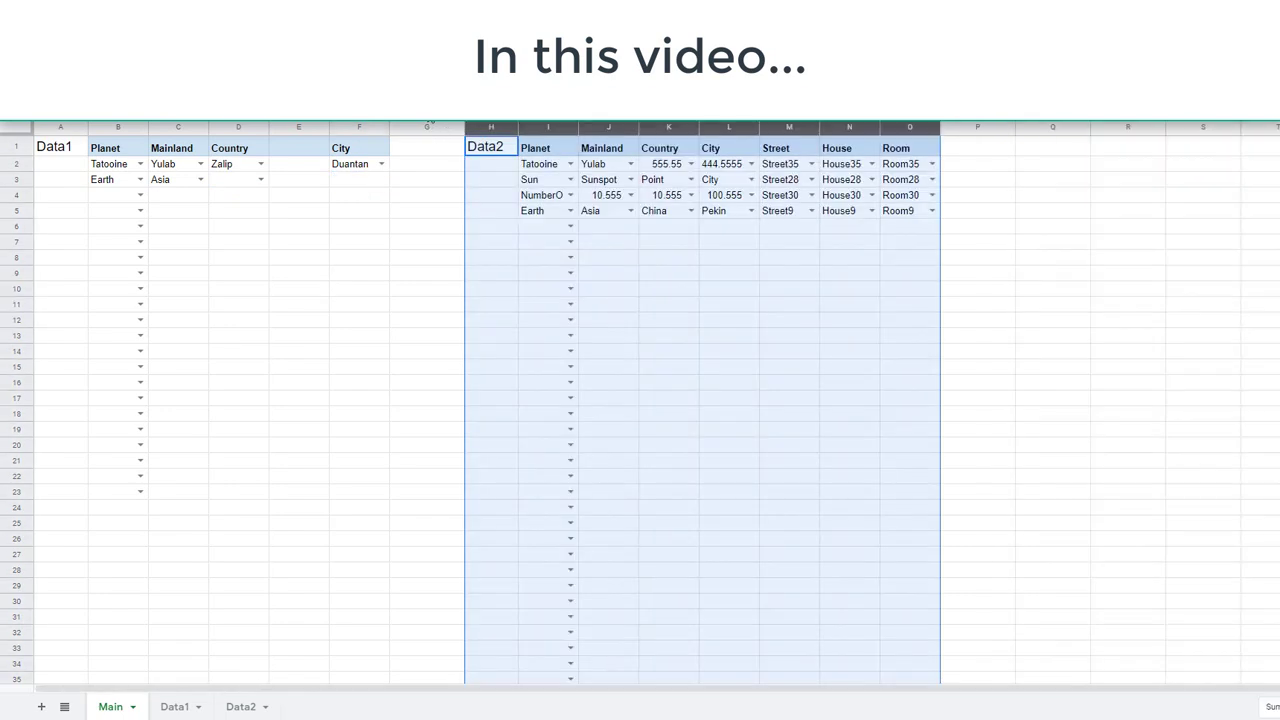
pyautogui.click(490, 230)
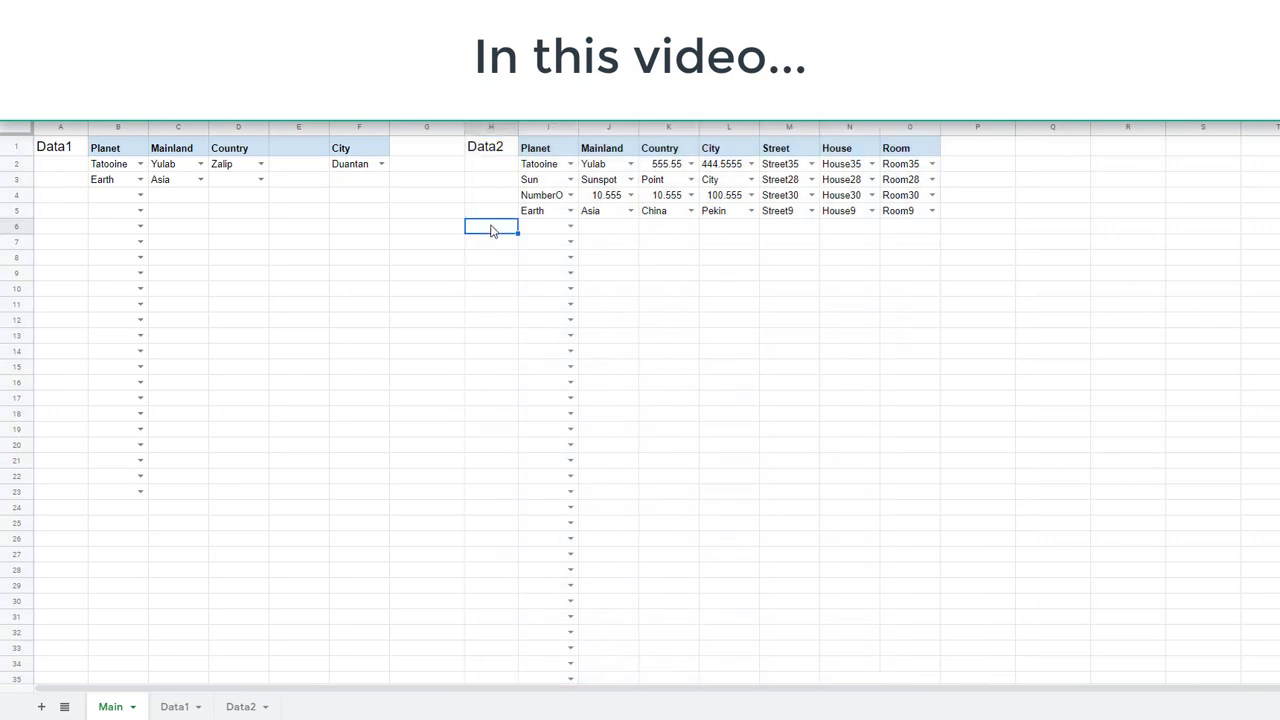
pyautogui.click(304, 127)
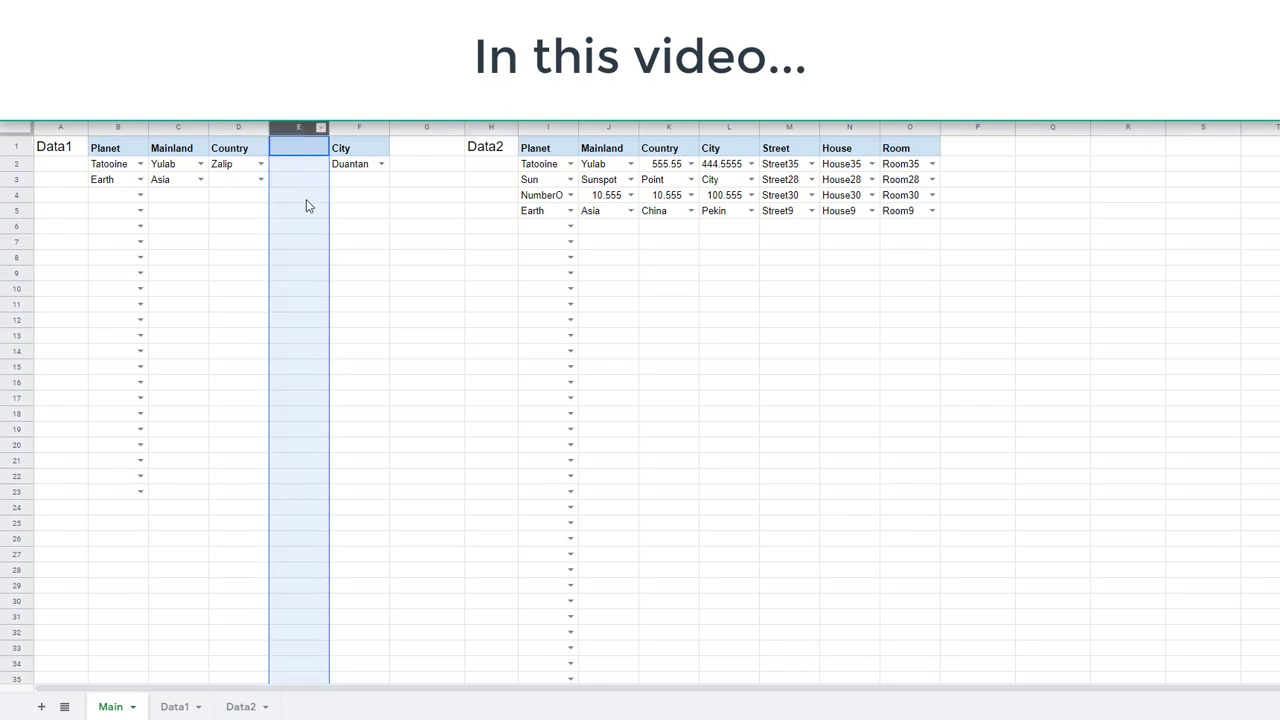
pyautogui.click(547, 155)
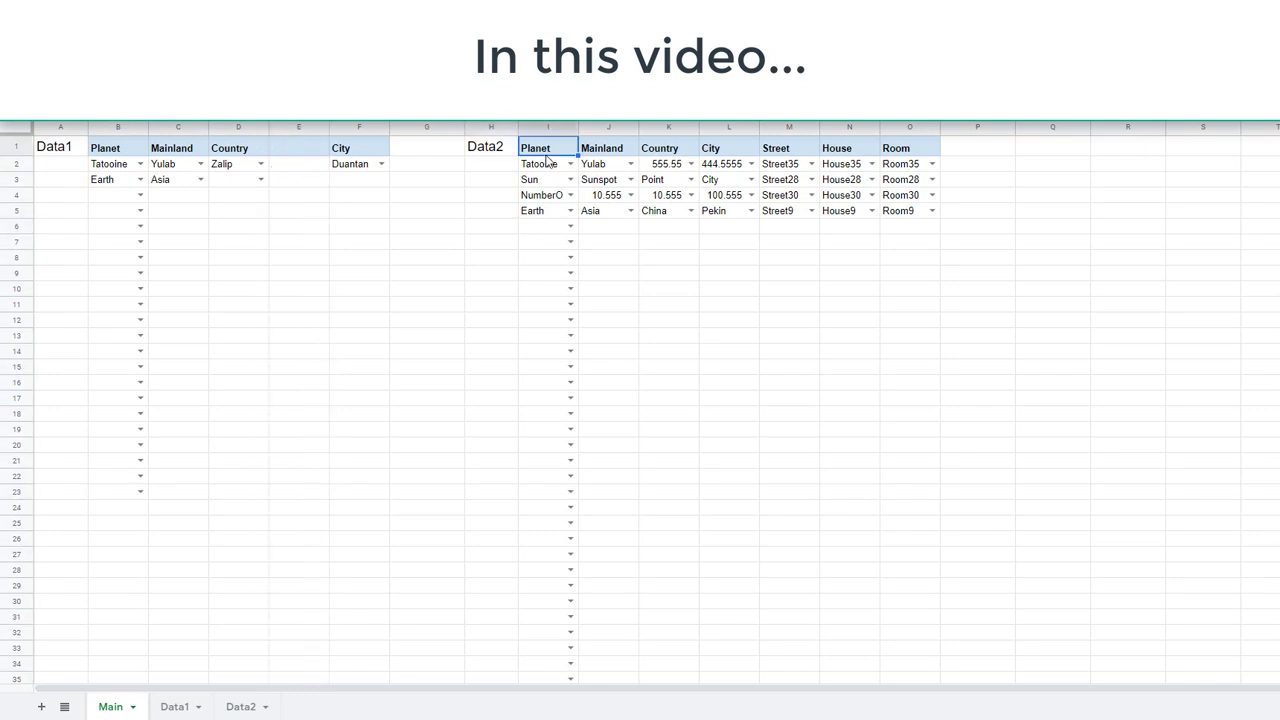
pyautogui.keyDown('shift'); pyautogui.click(917, 152); pyautogui.keyUp('shift')
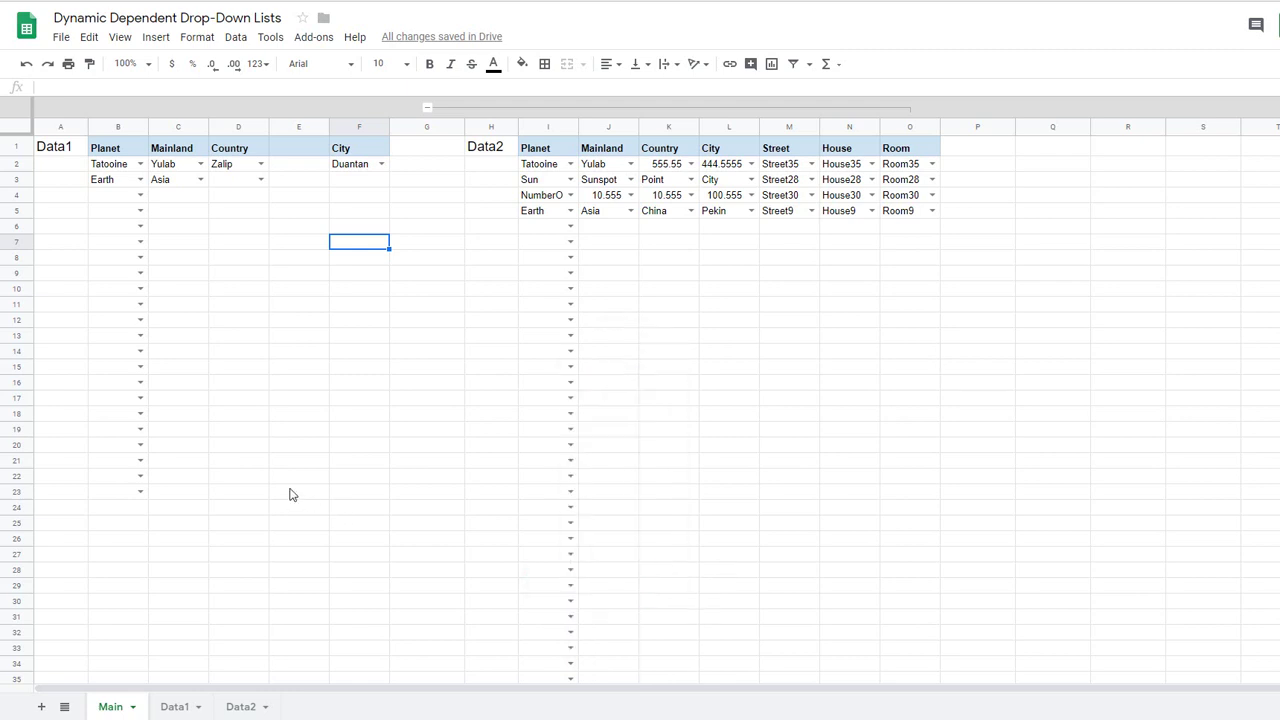
# - Open the Data1 sheet and examine the repeated entries in its Planet, Mainland, Country and City columns
pyautogui.click(176, 707)
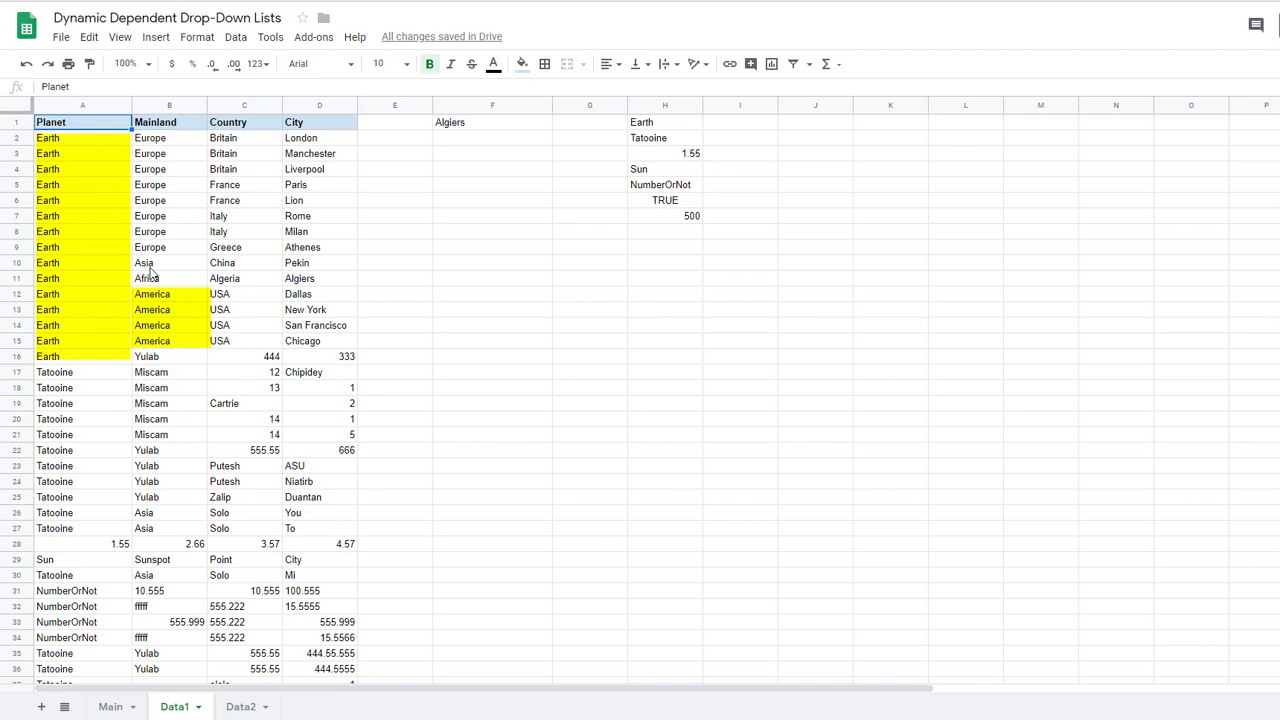
pyautogui.press('Down')
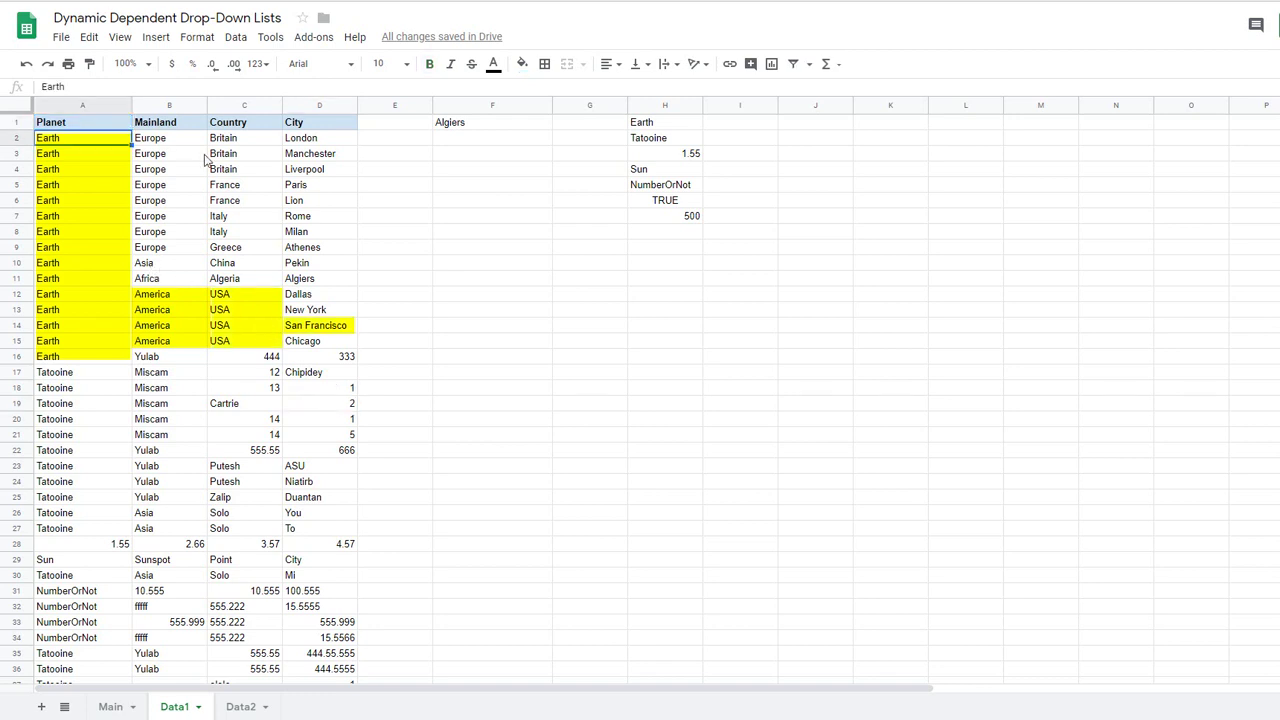
pyautogui.click(187, 144)
pyautogui.click(322, 154)
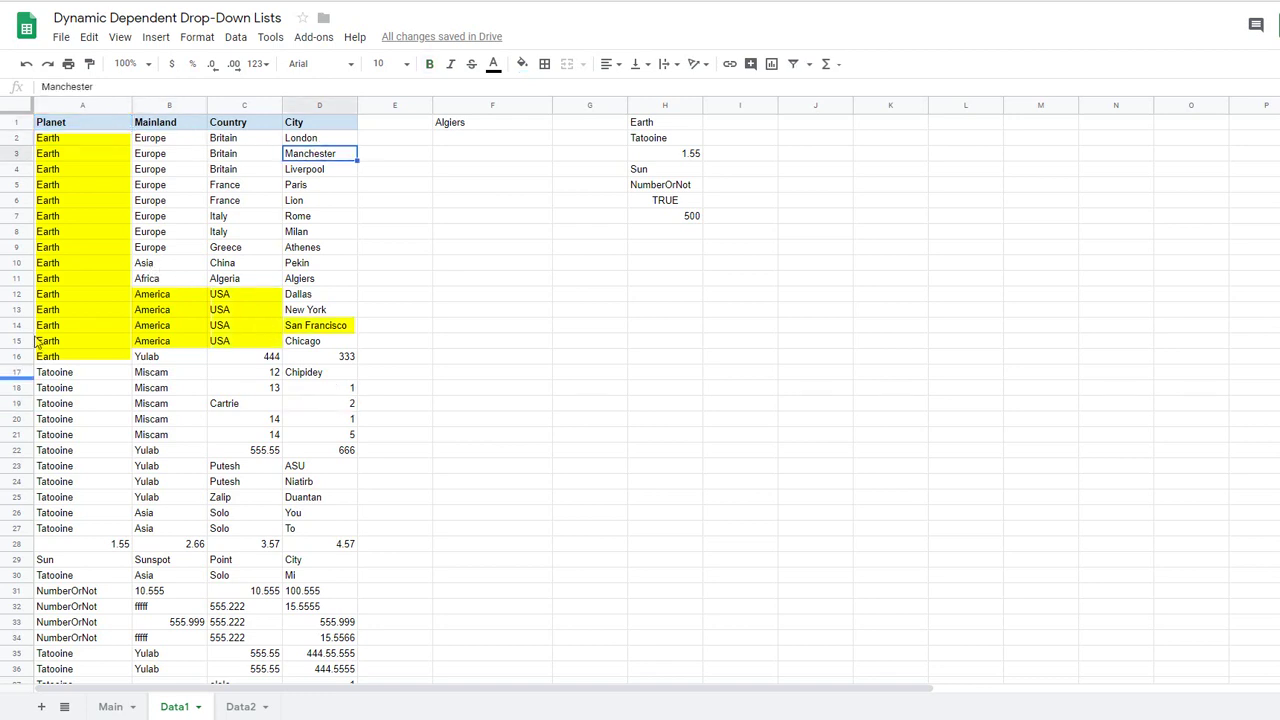
pyautogui.click(70, 290)
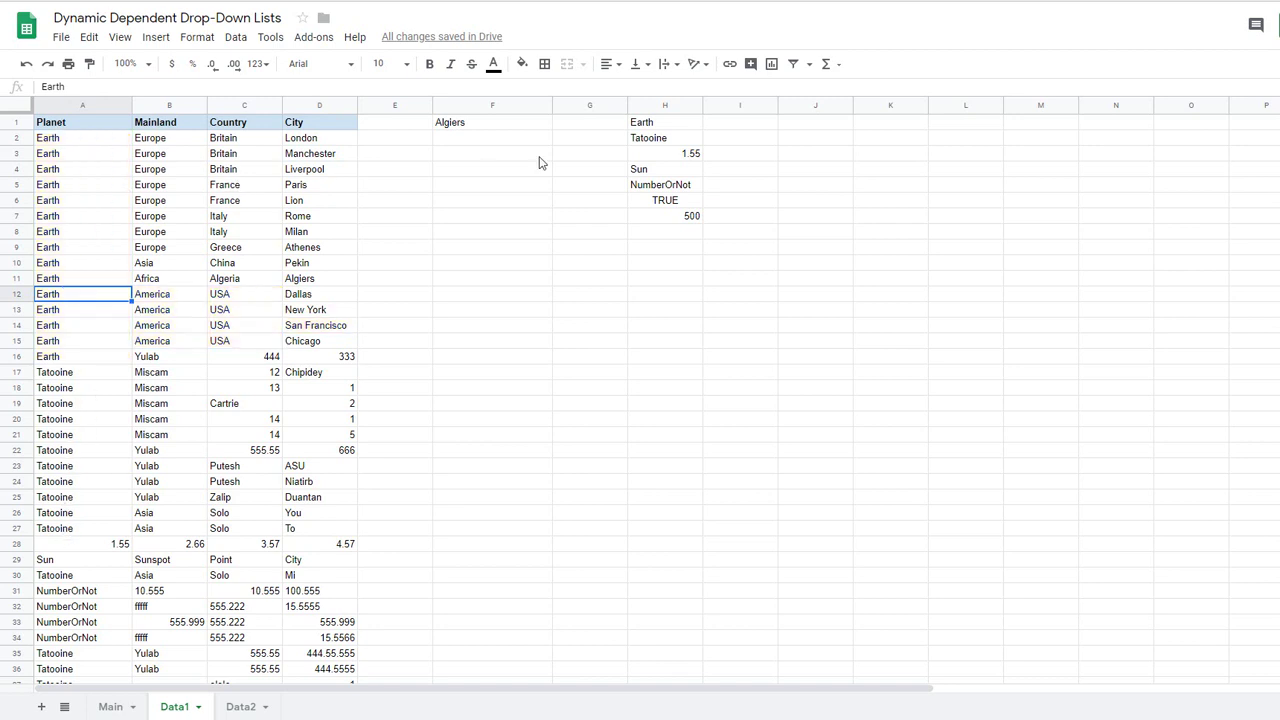
# - Change the formula in H1 to =UNIQUE(A2:A) and select the resulting planet list H1:H7
pyautogui.click(653, 126)
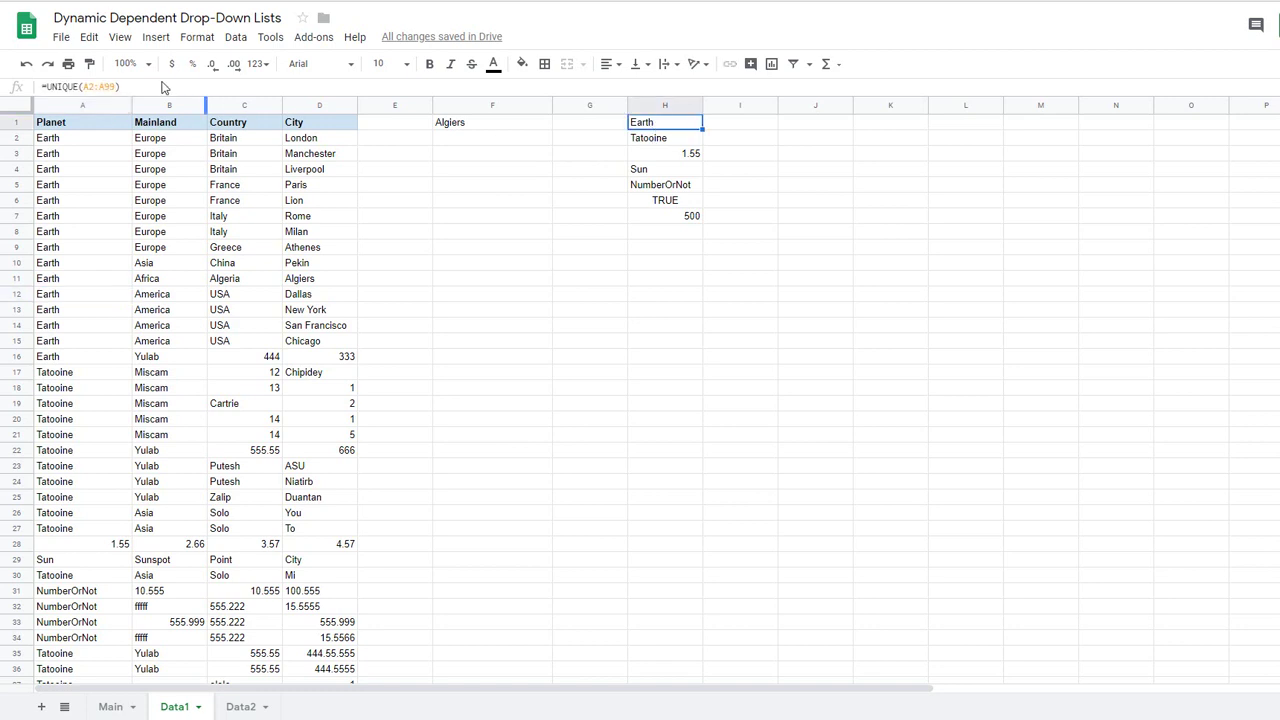
pyautogui.click(137, 88)
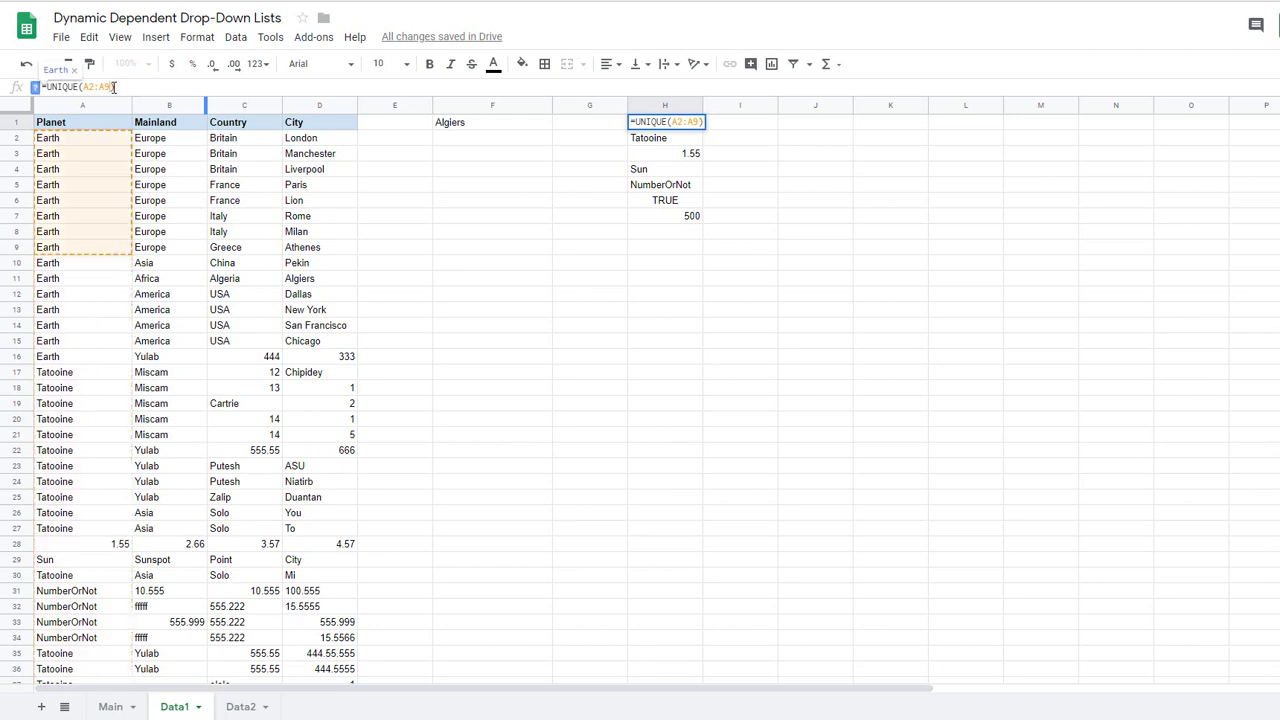
pyautogui.press('Return')
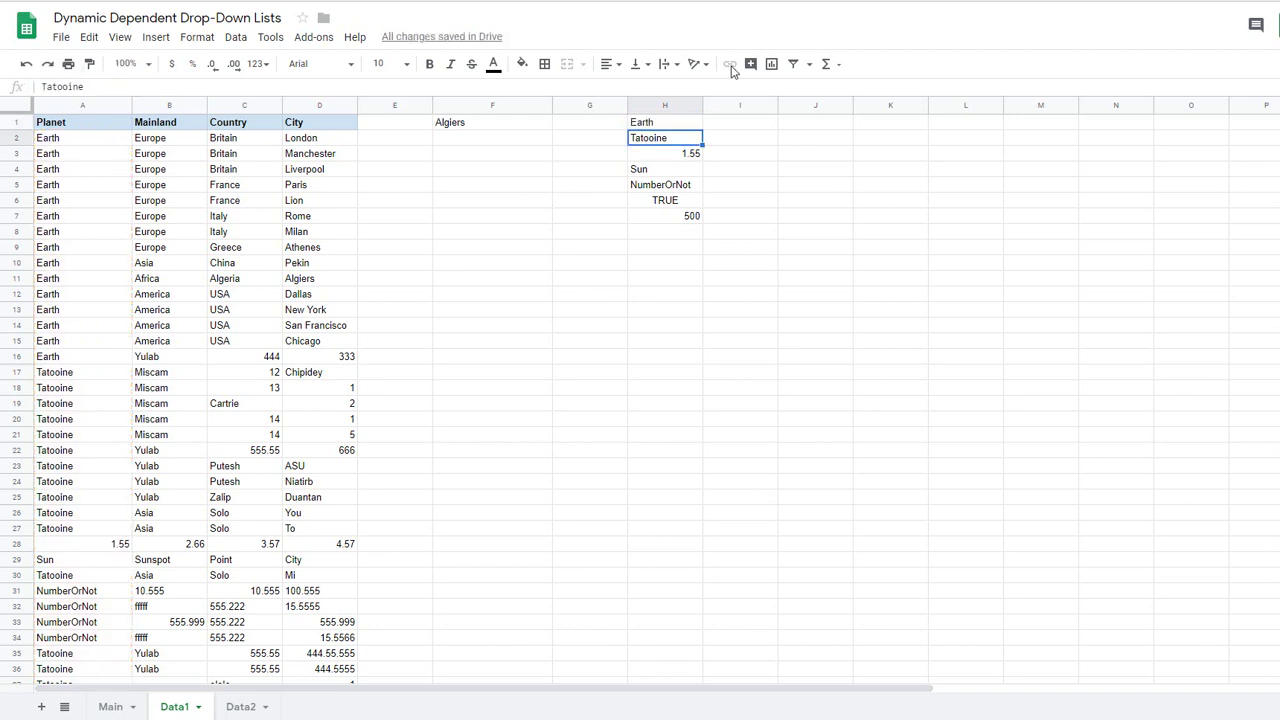
pyautogui.click(667, 124)
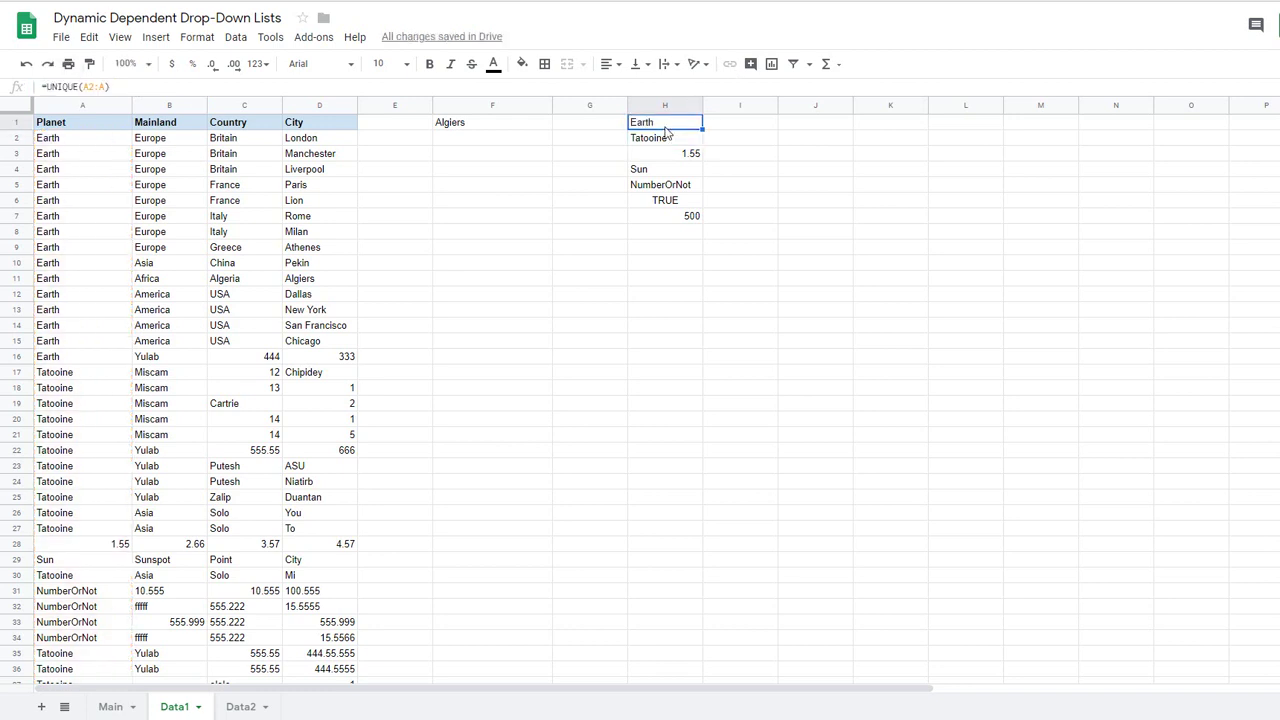
pyautogui.keyDown('shift'); pyautogui.click(673, 219); pyautogui.keyUp('shift')
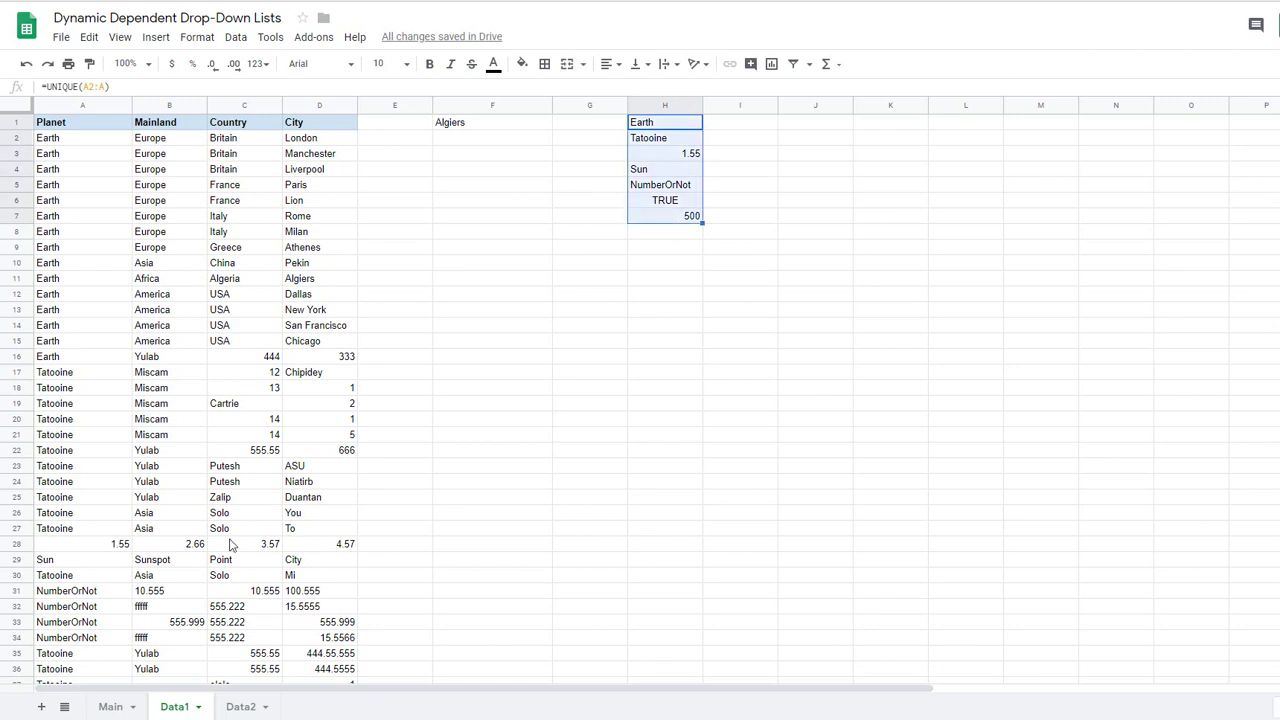
# - On the Main sheet, apply data validation to B2:B28 using a list from the range Data1!H1:H99 and rejecting invalid input
pyautogui.click(110, 707)
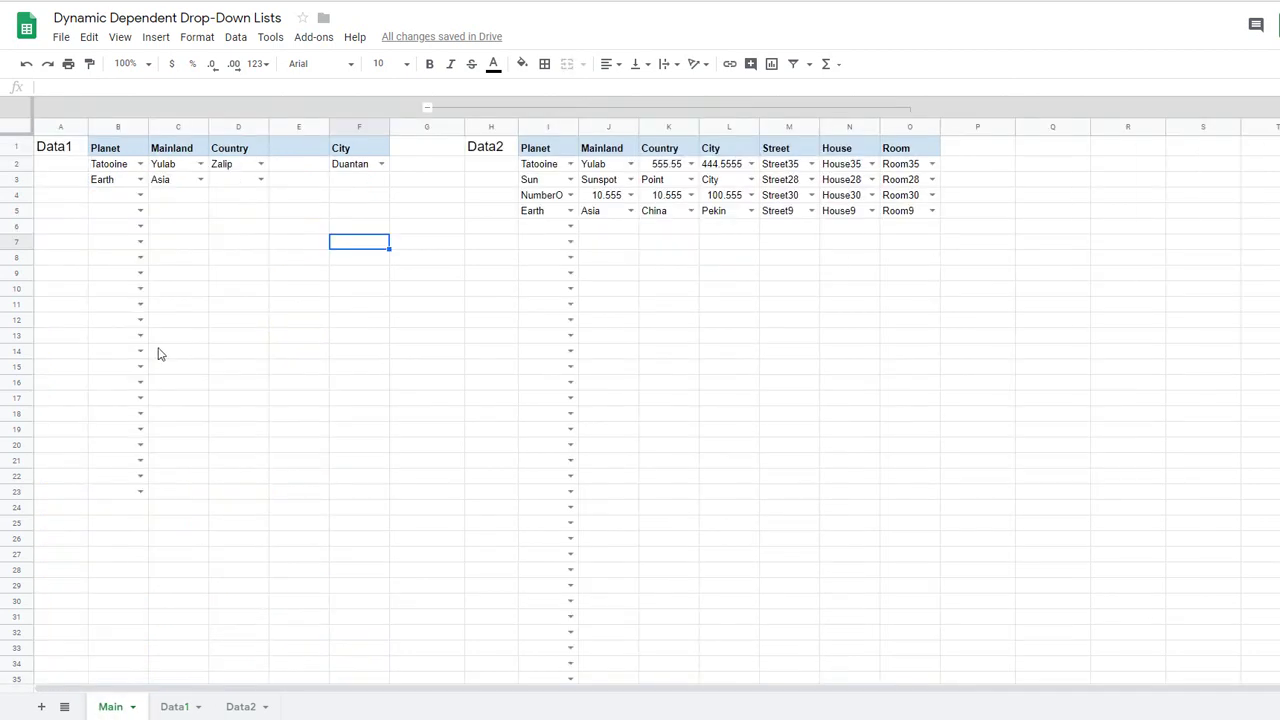
pyautogui.click(115, 170)
pyautogui.keyDown('shift'); pyautogui.click(127, 577); pyautogui.keyUp('shift')
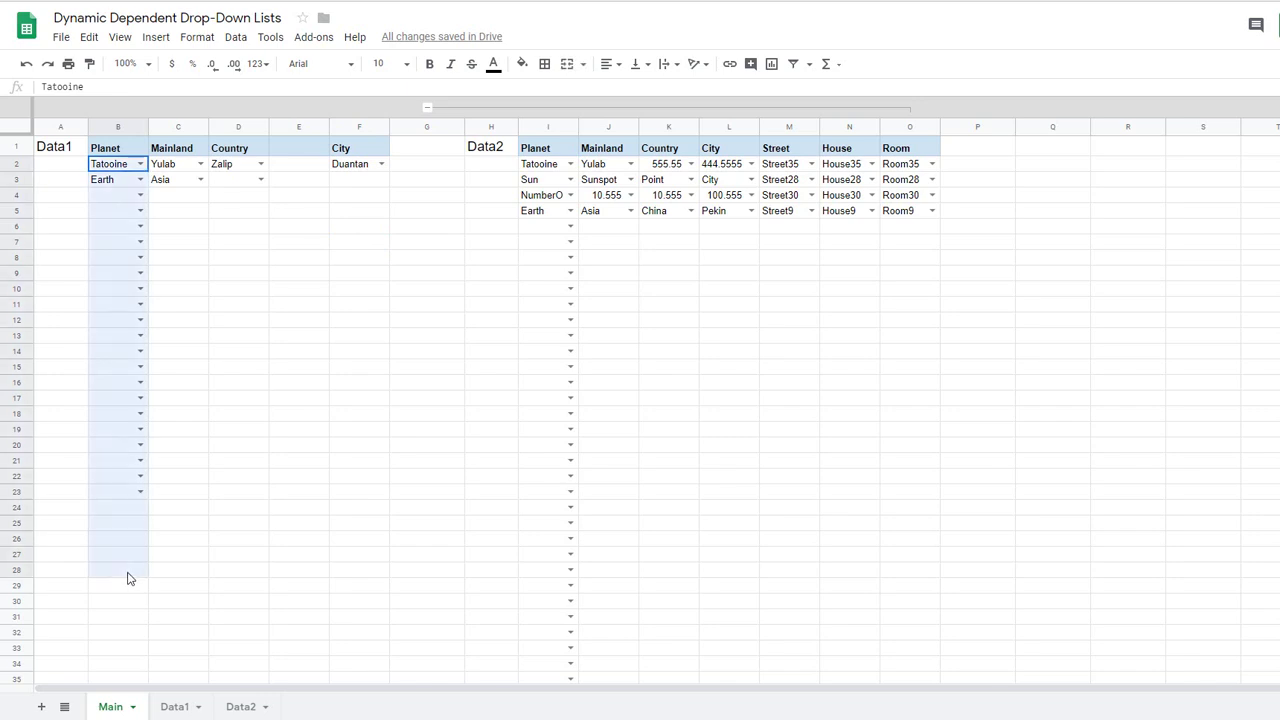
pyautogui.click(243, 37)
pyautogui.click(303, 276)
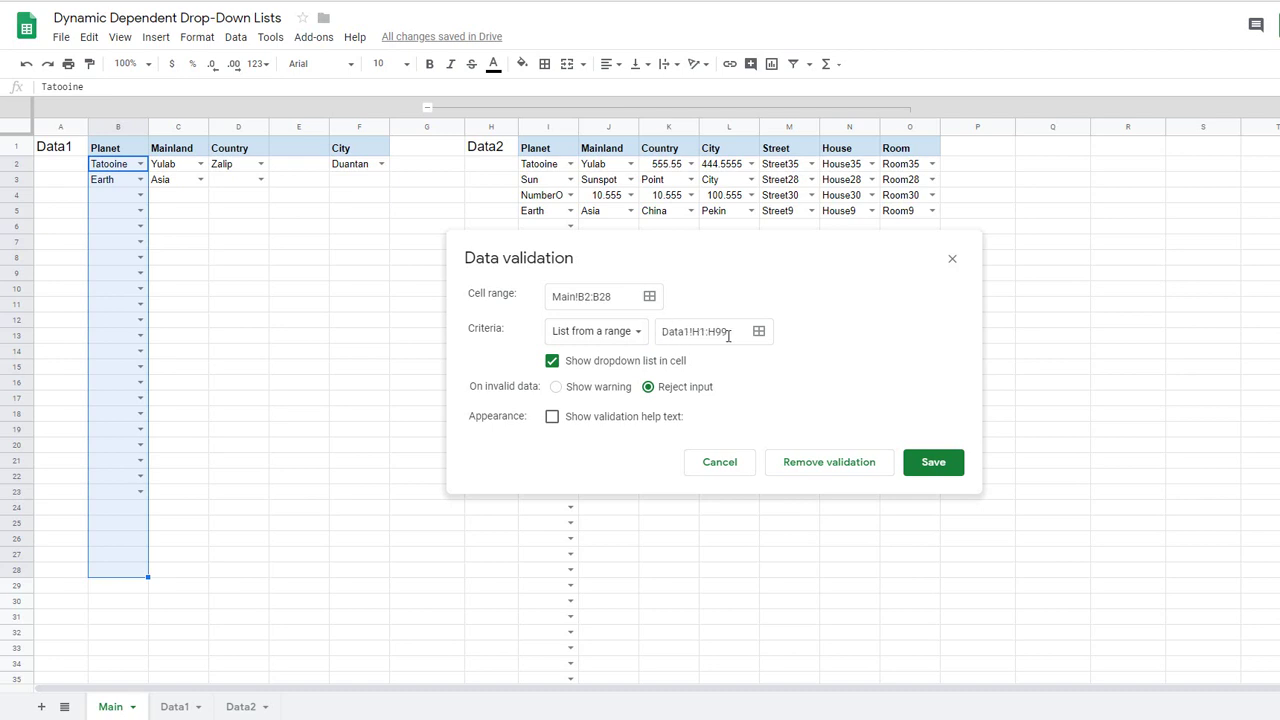
pyautogui.click(934, 465)
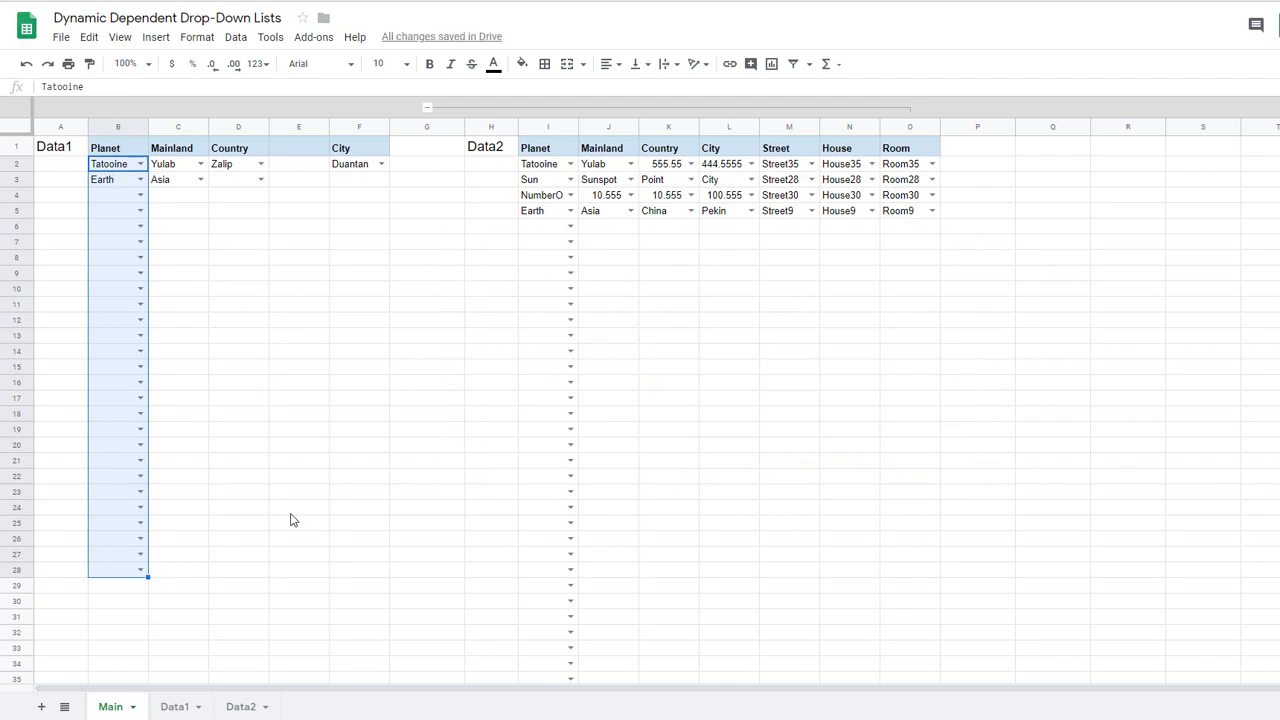
# - Open the script editor and check the TargetSheet setting against the name of the Main sheet
pyautogui.click(271, 38)
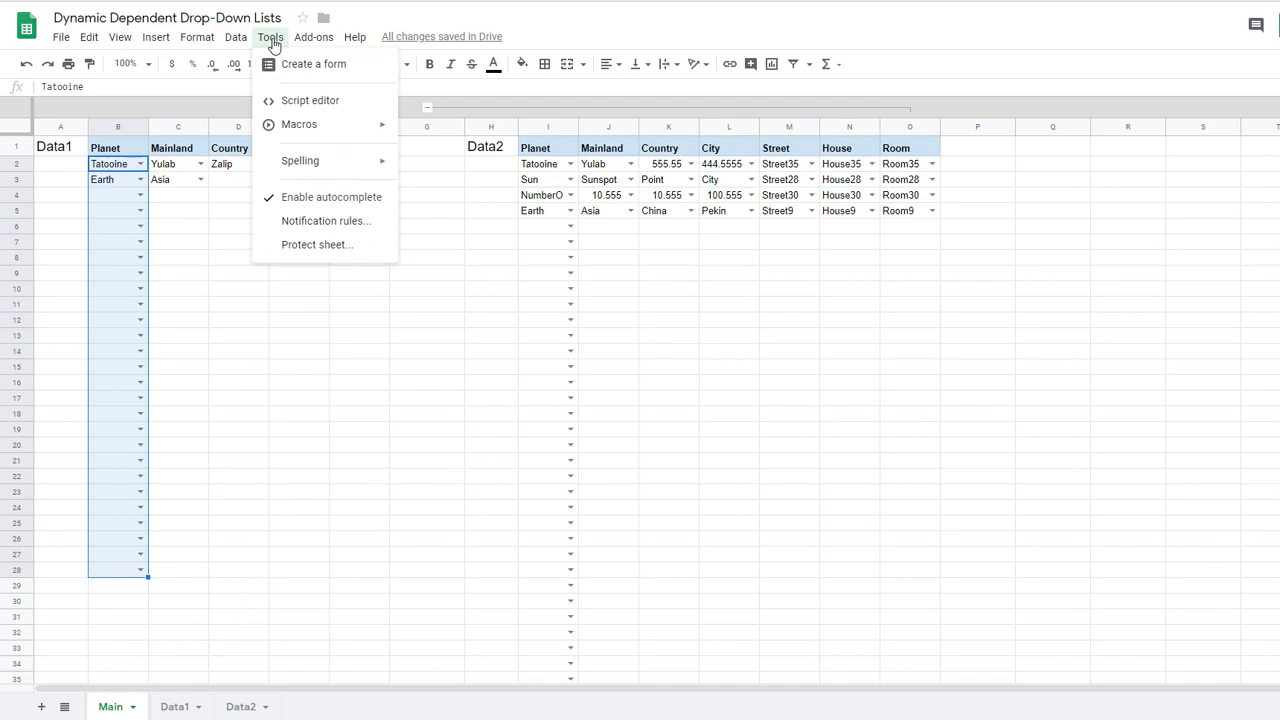
pyautogui.click(301, 104)
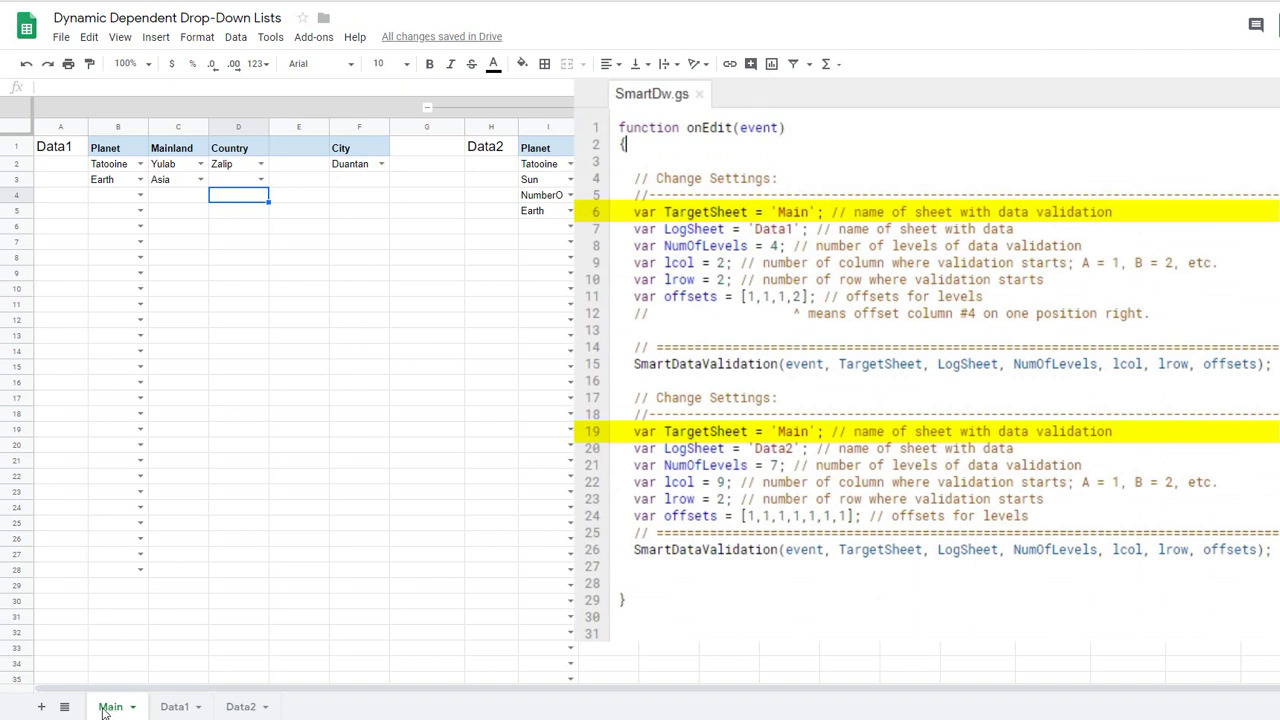
pyautogui.doubleClick(110, 708)
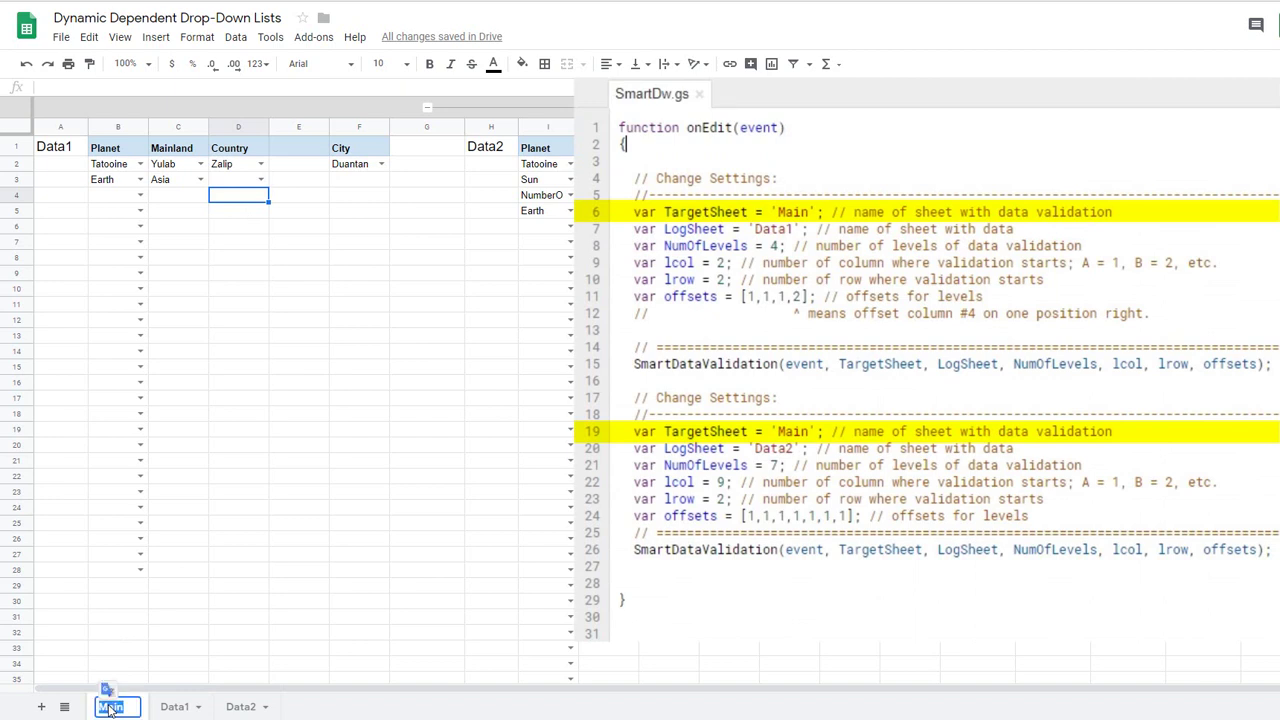
pyautogui.click(100, 634)
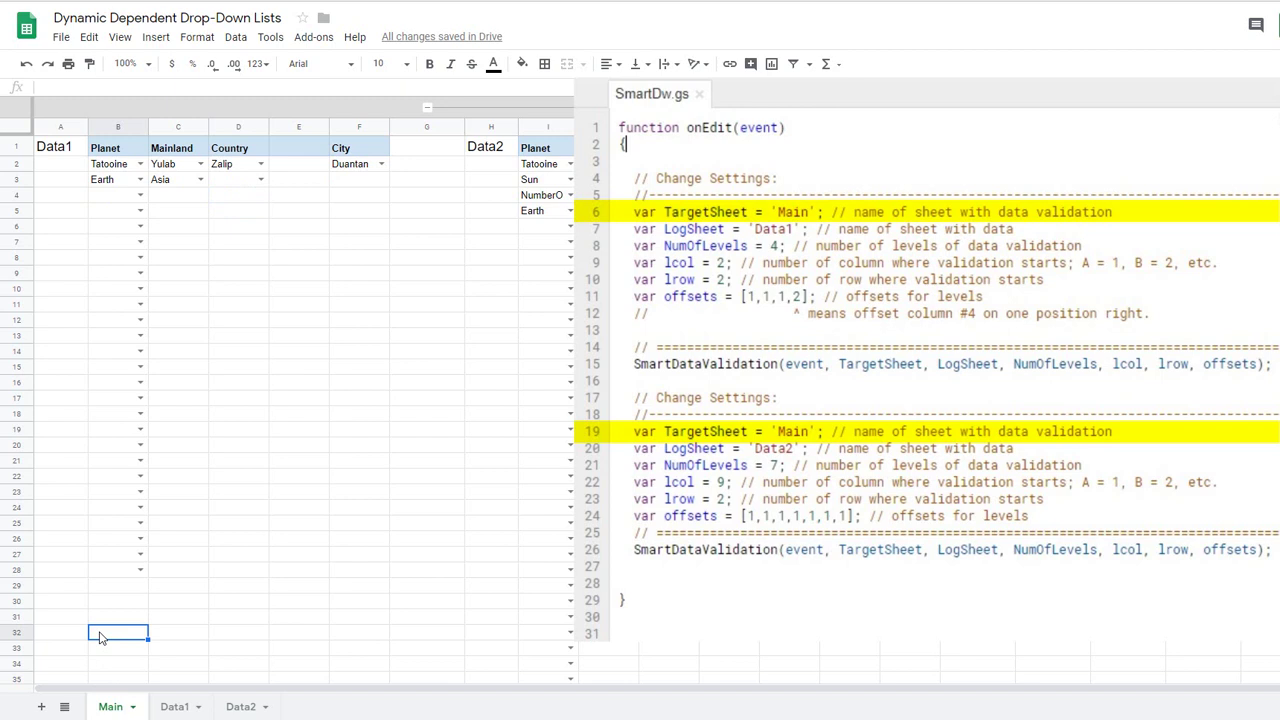
# - Check the LogSheet settings against the names of the Data1 and Data2 sheets, and return to Main
pyautogui.click(175, 707)
pyautogui.doubleClick(175, 707)
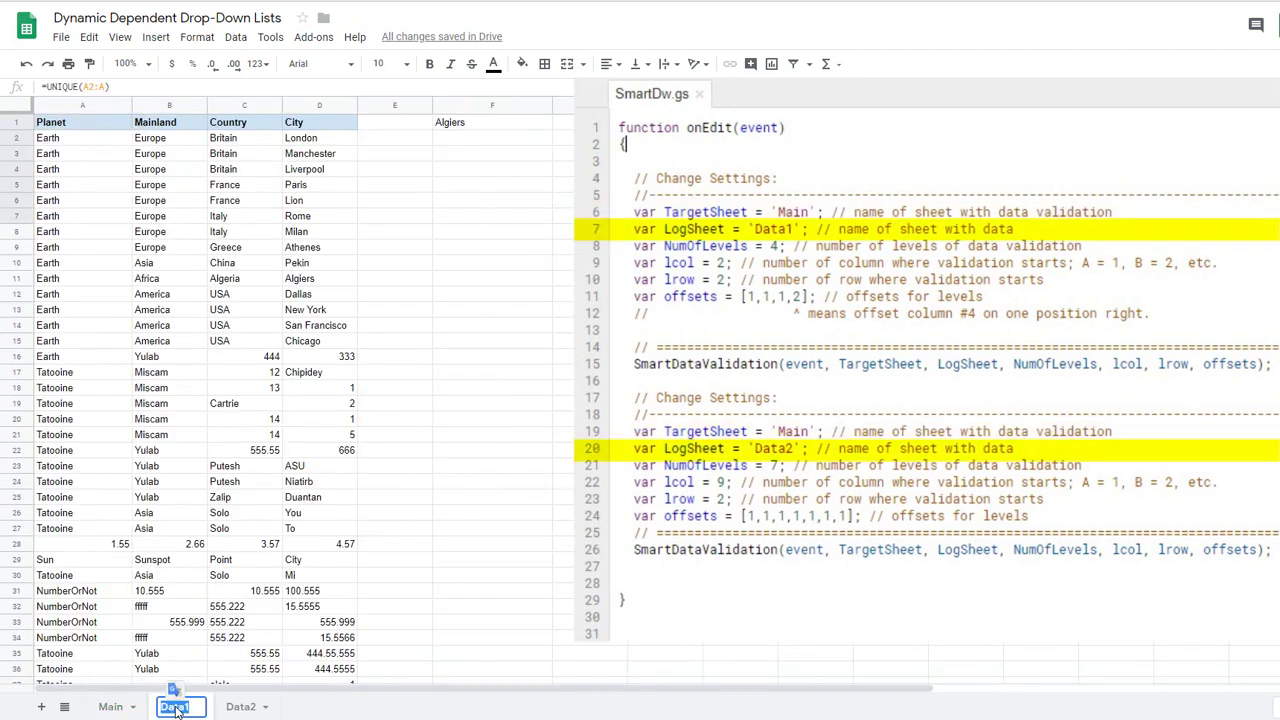
pyautogui.click(110, 707)
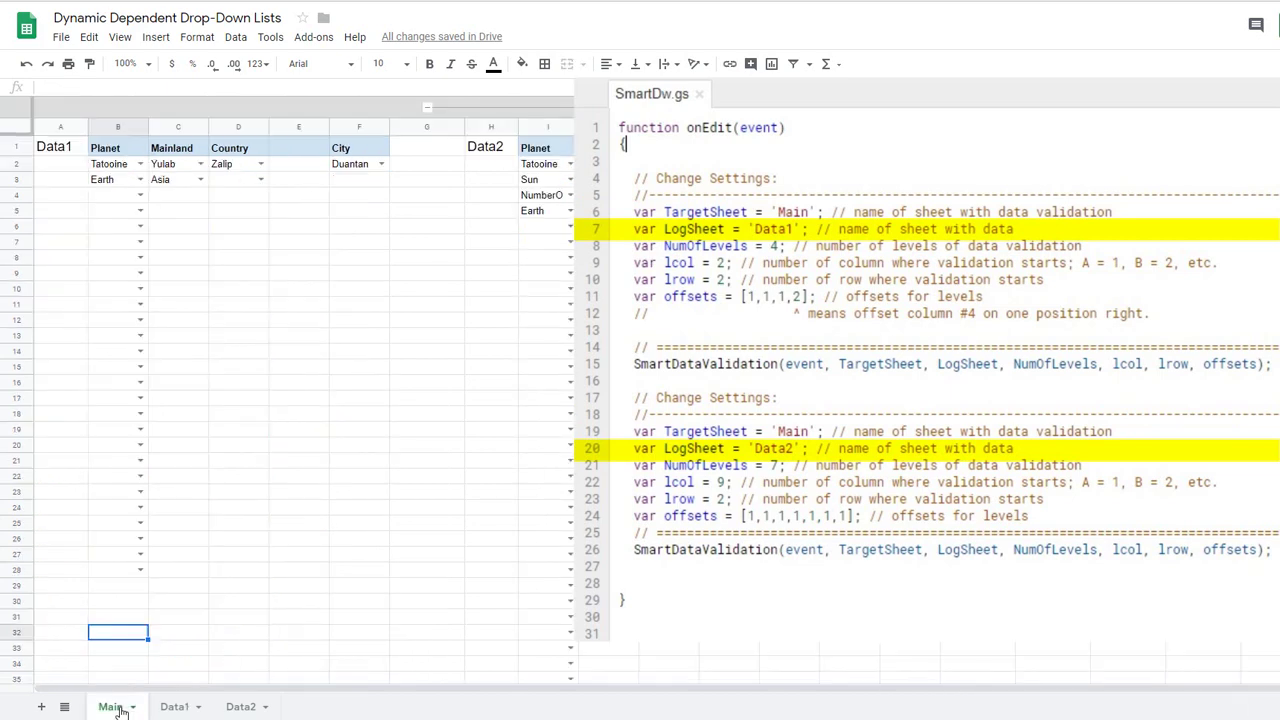
pyautogui.click(240, 707)
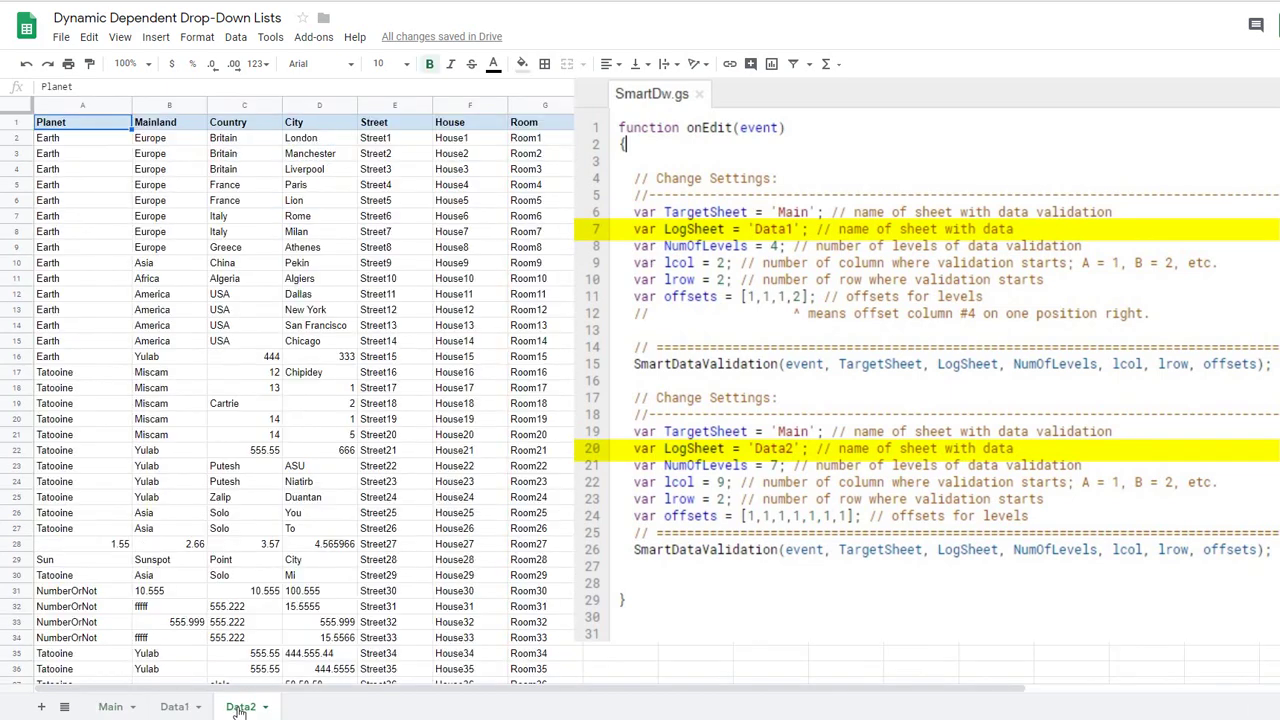
pyautogui.click(110, 707)
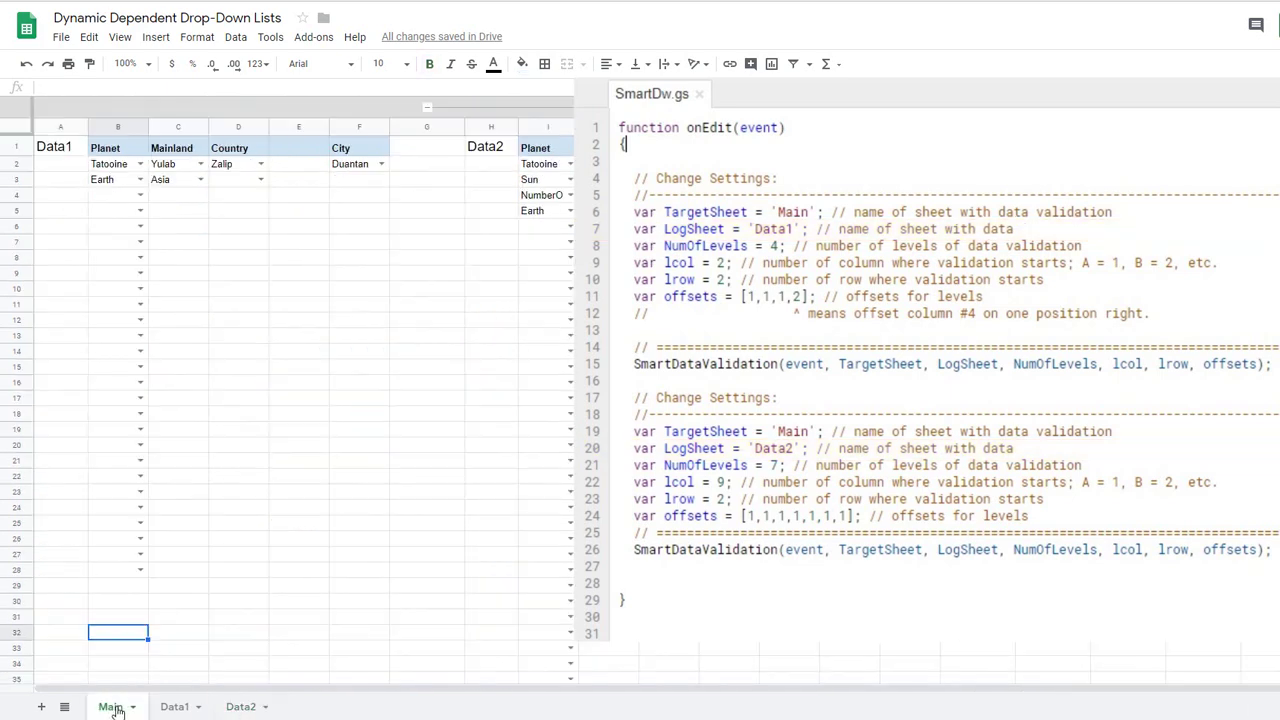
# - Compare the NumOfLevels and lcol settings with the Data1 table headings B1:F1, the Data2 Planet heading and column B
pyautogui.click(108, 152)
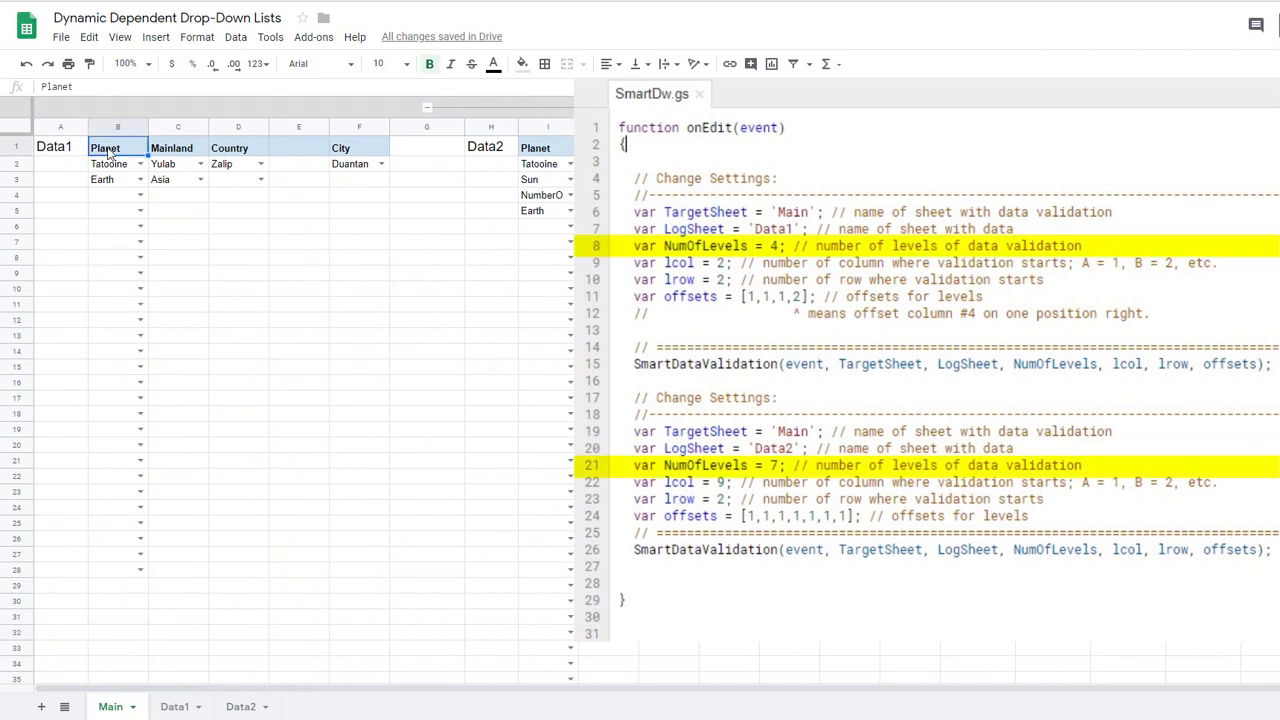
pyautogui.keyDown('shift'); pyautogui.click(362, 150); pyautogui.keyUp('shift')
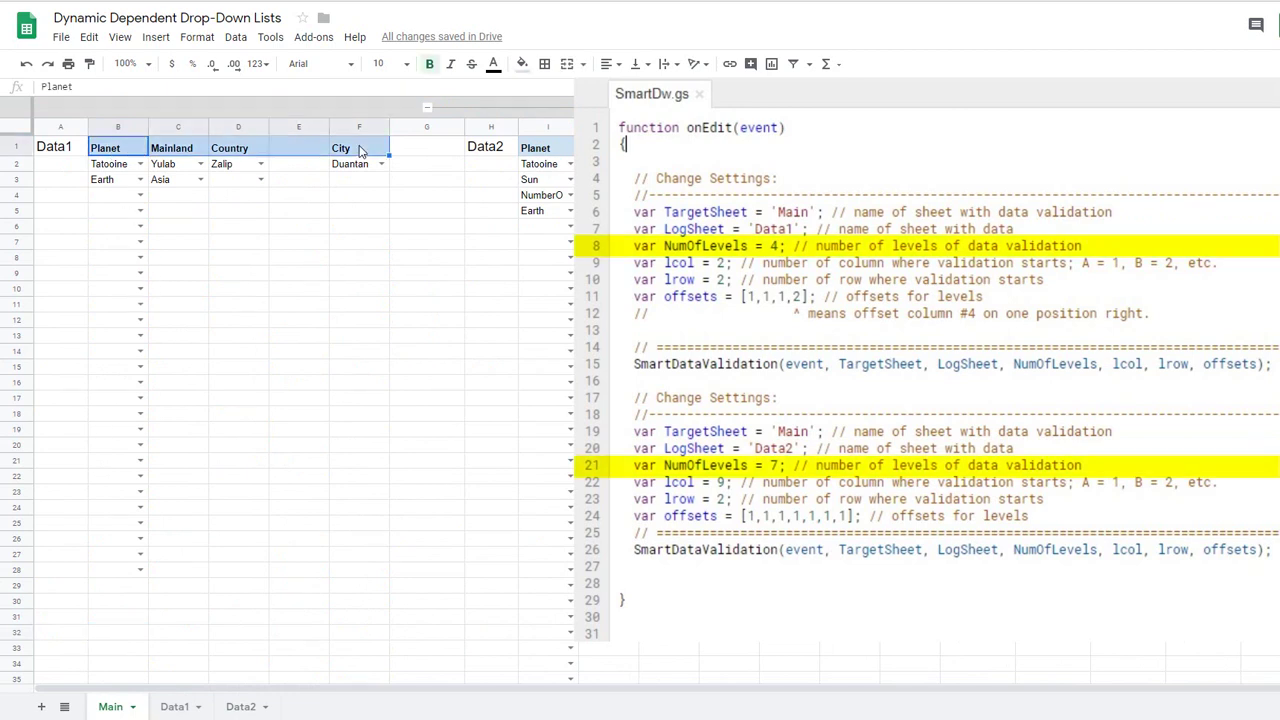
pyautogui.click(550, 150)
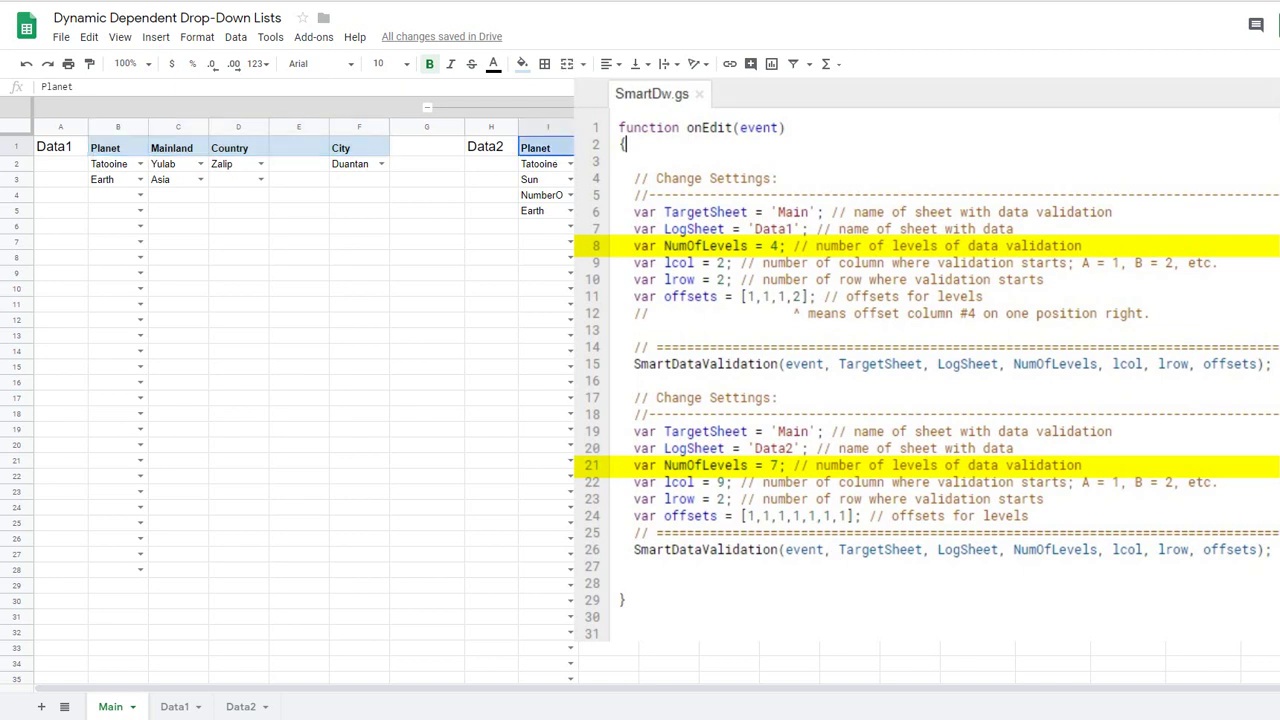
pyautogui.click(117, 128)
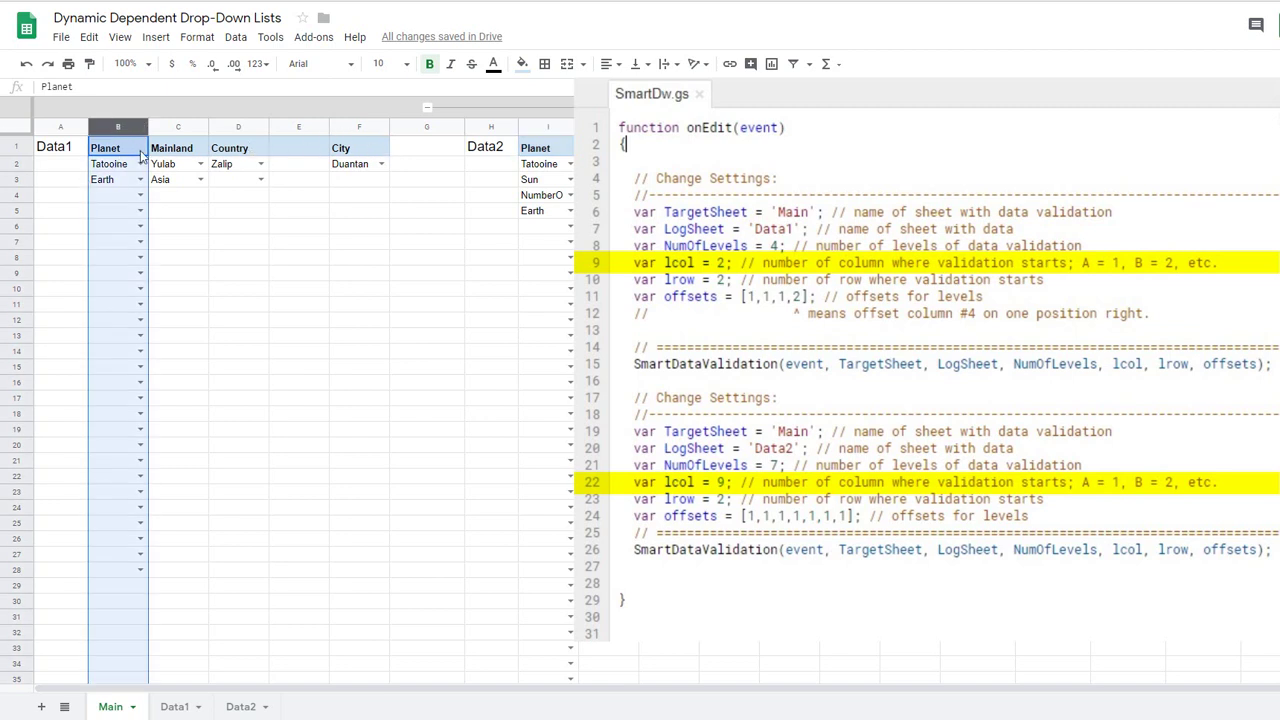
pyautogui.click(117, 147)
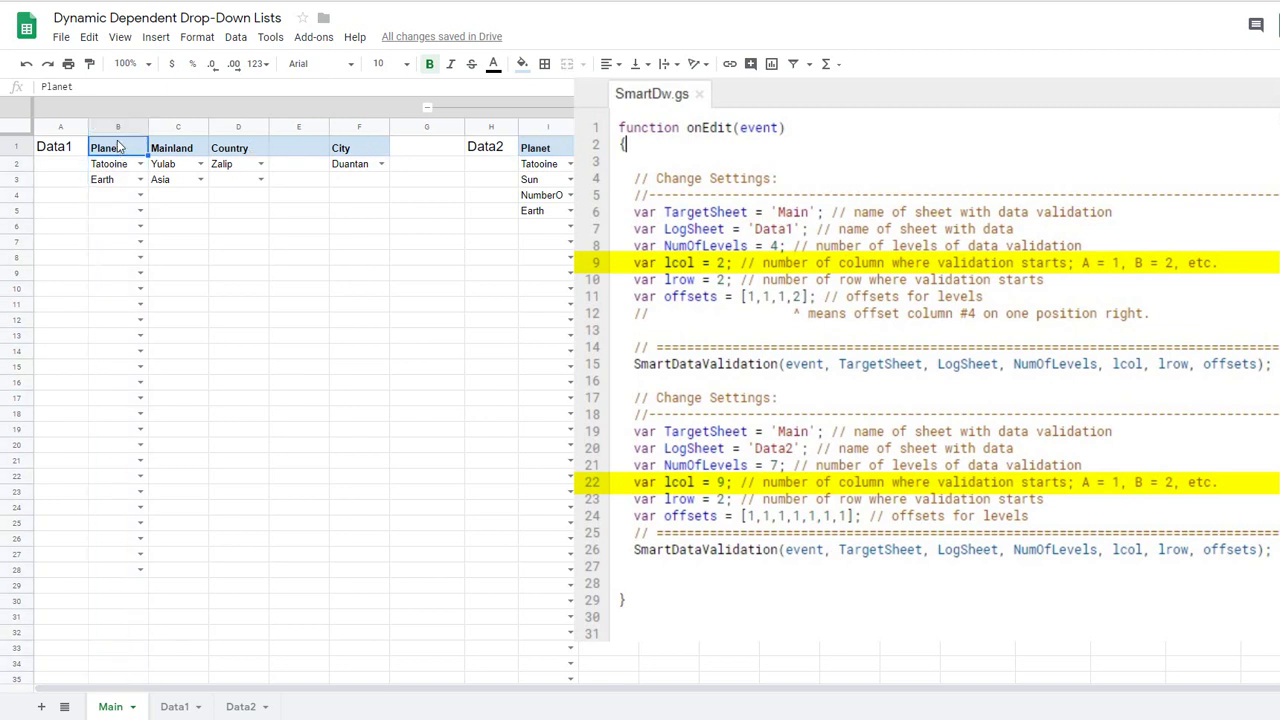
# - Check the column number of I1 with a temporary COLUMN formula in H7 and discard the formula
pyautogui.click(487, 244)
pyautogui.write('=colu')
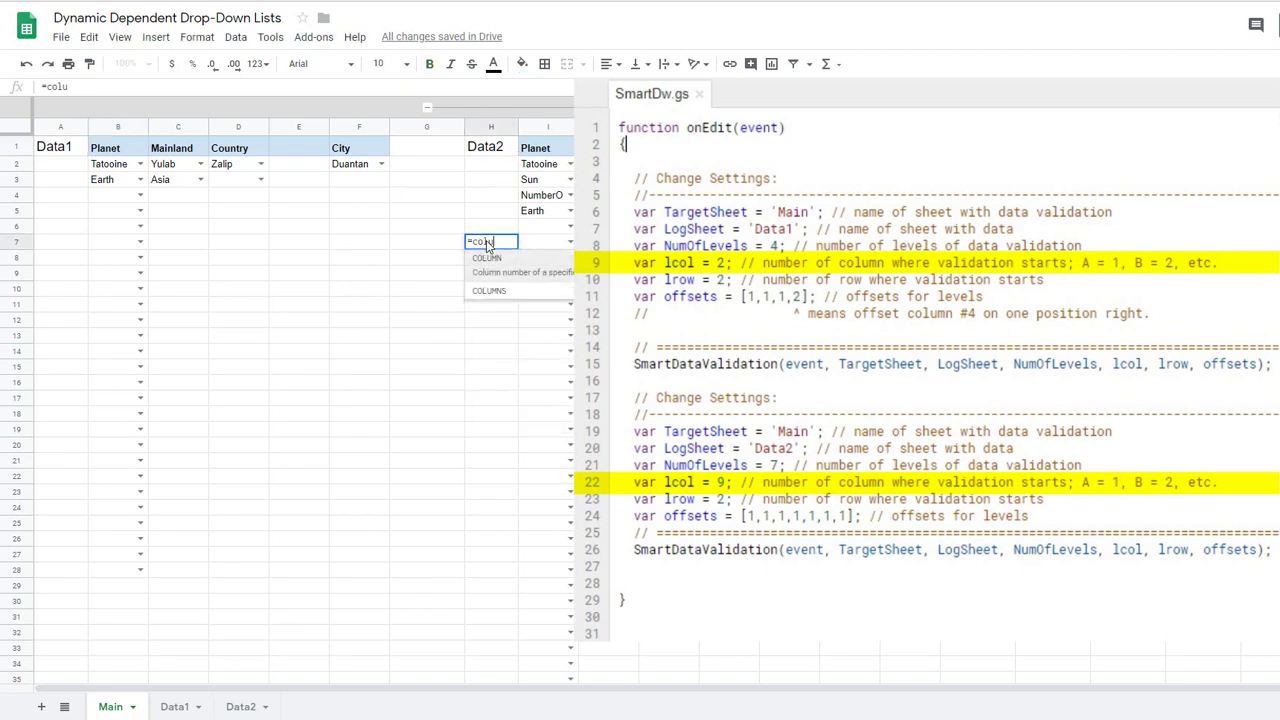
pyautogui.press('Tab')
pyautogui.click(548, 152)
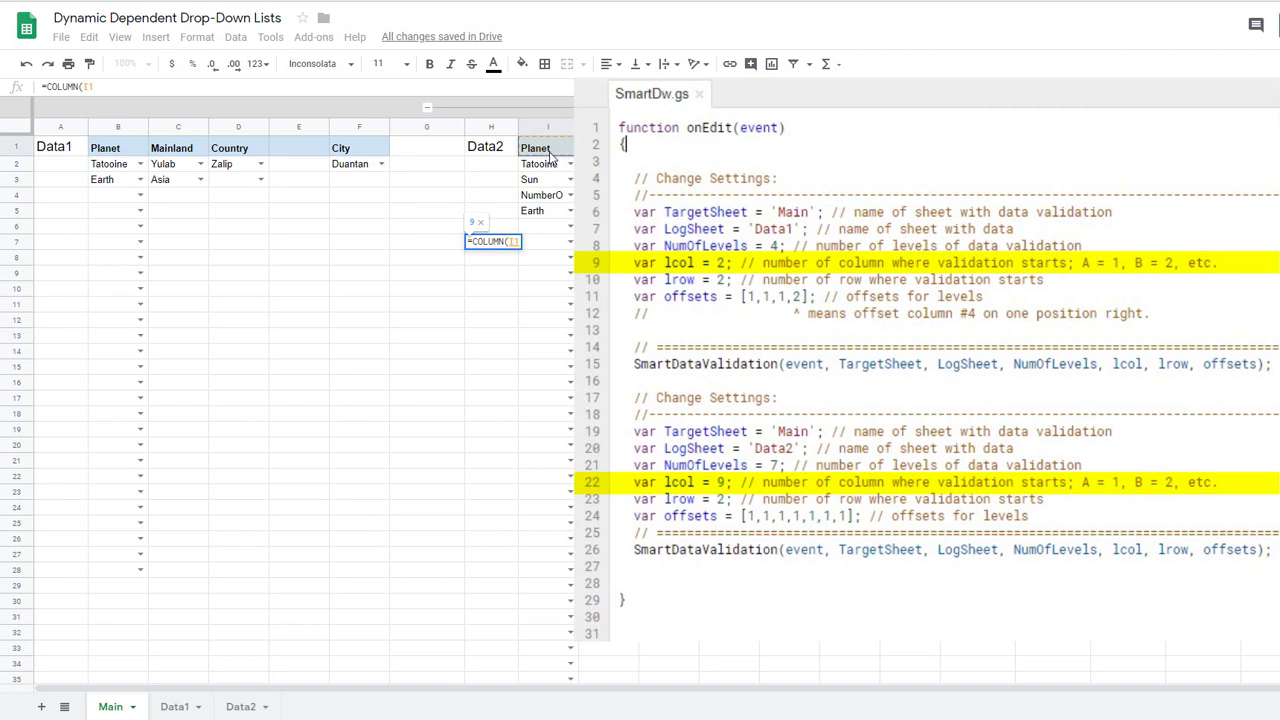
pyautogui.press('BackSpace')
pyautogui.press('BackSpace')
pyautogui.press('BackSpace')
pyautogui.press('BackSpace')
pyautogui.press('BackSpace')
pyautogui.press('BackSpace')
pyautogui.press('BackSpace')
pyautogui.press('BackSpace')
pyautogui.press('BackSpace')
pyautogui.press('BackSpace')
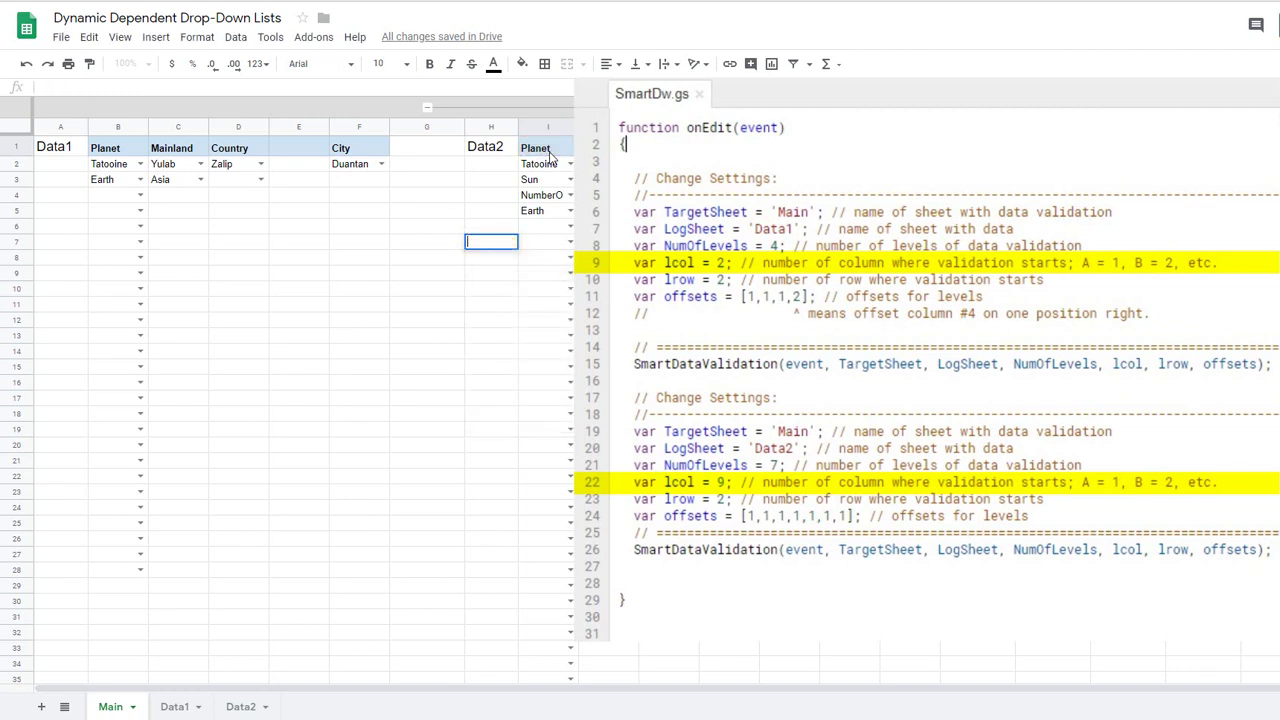
pyautogui.press('Tab')
# - Check the starting column I of the Data2 table and the first validation row at B2 and I2
pyautogui.click(545, 127)
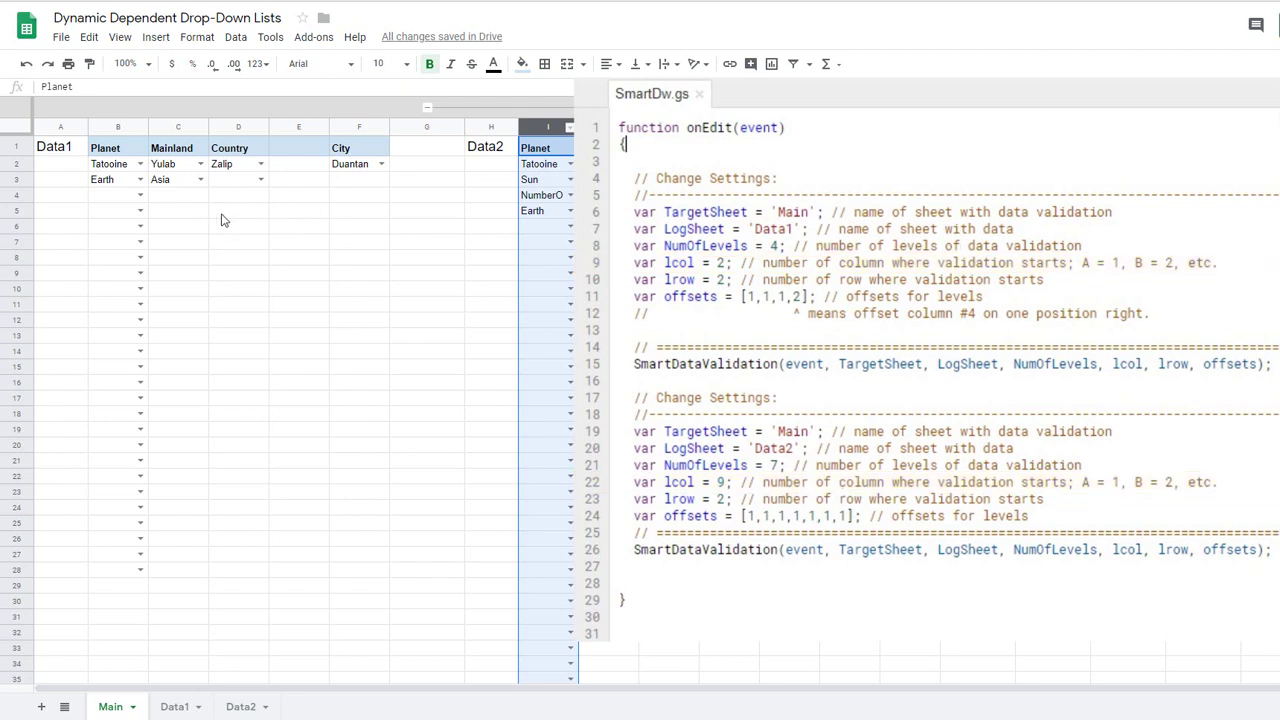
pyautogui.click(111, 166)
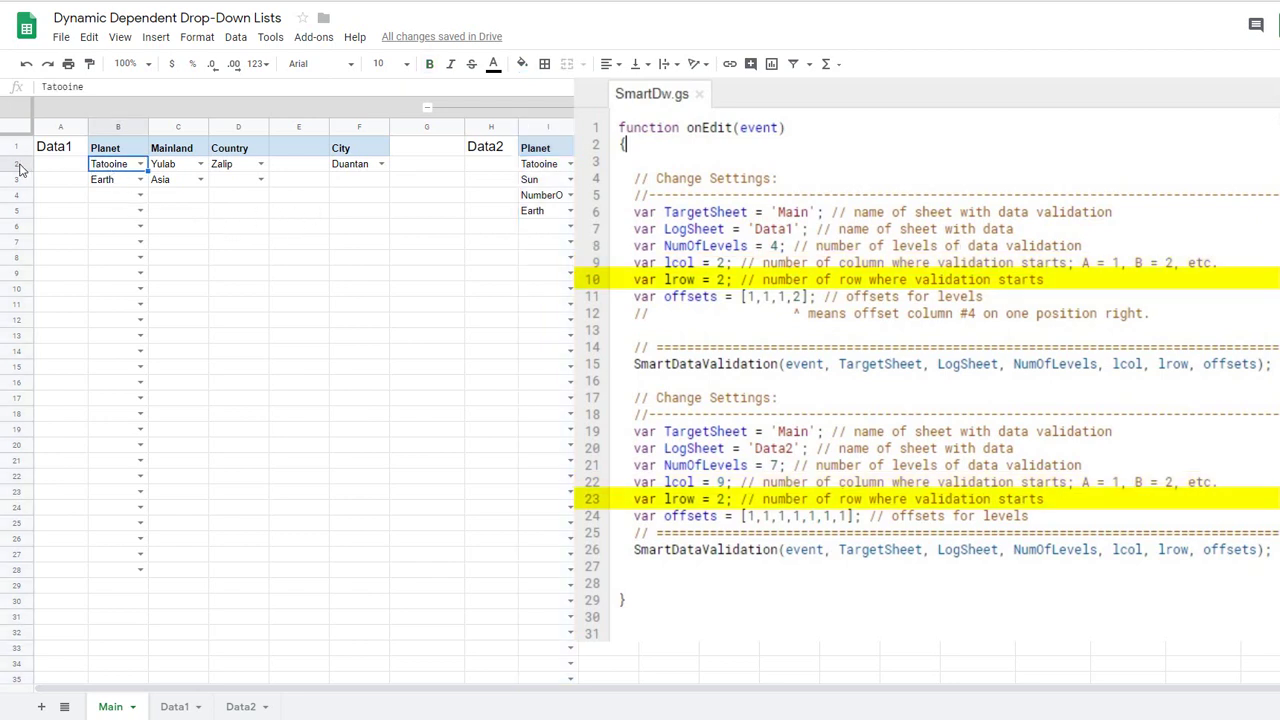
pyautogui.click(545, 166)
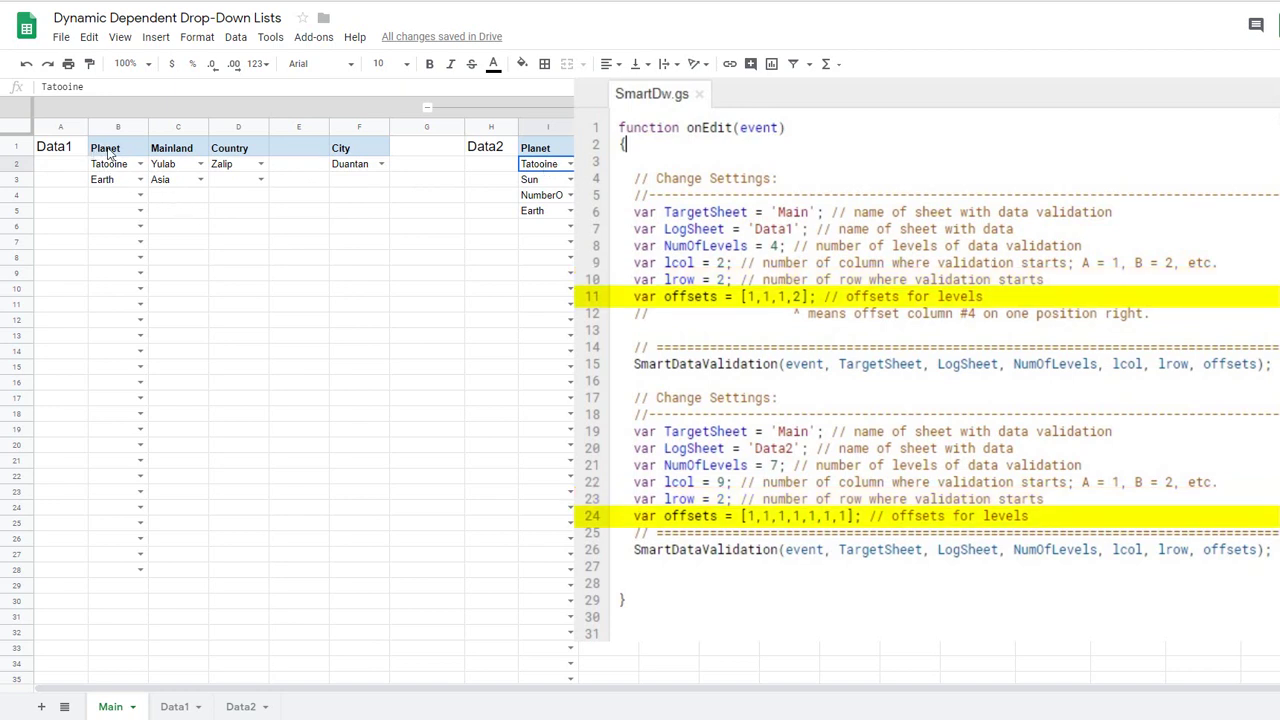
# - Examine the blank column E between Country and City against the offsets setting [1,1,1,2]
pyautogui.click(294, 128)
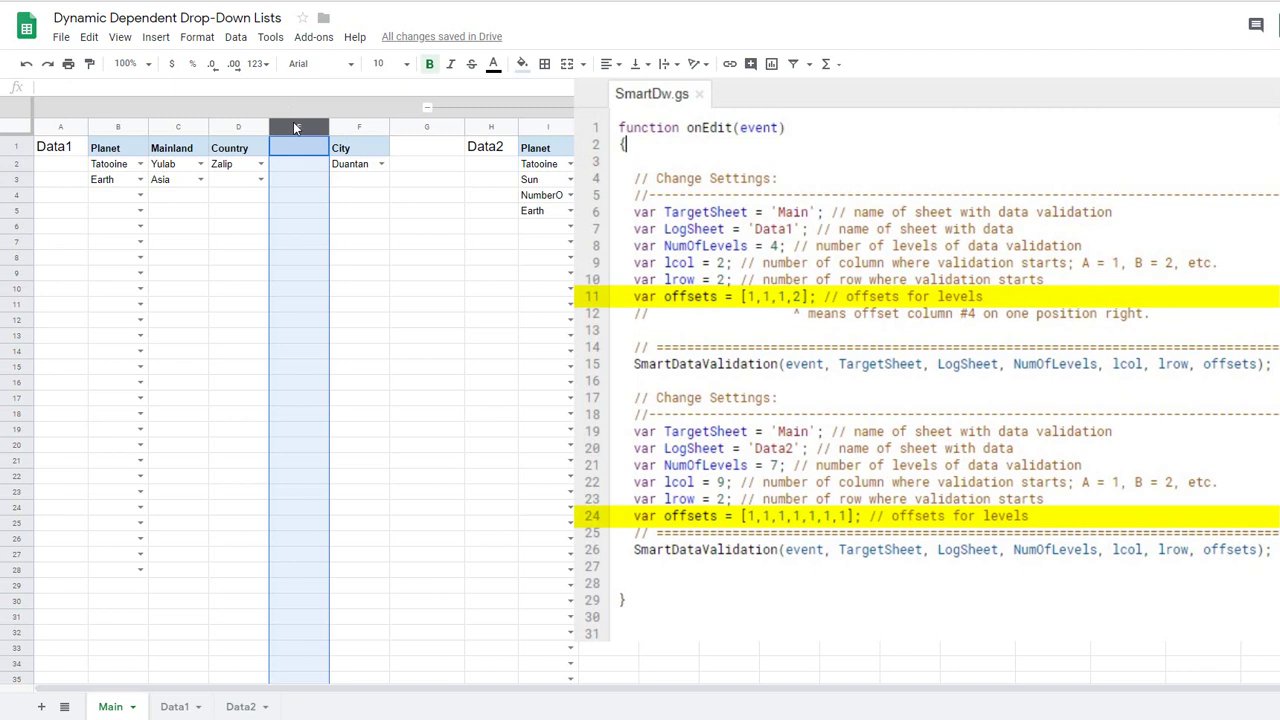
pyautogui.click(308, 152)
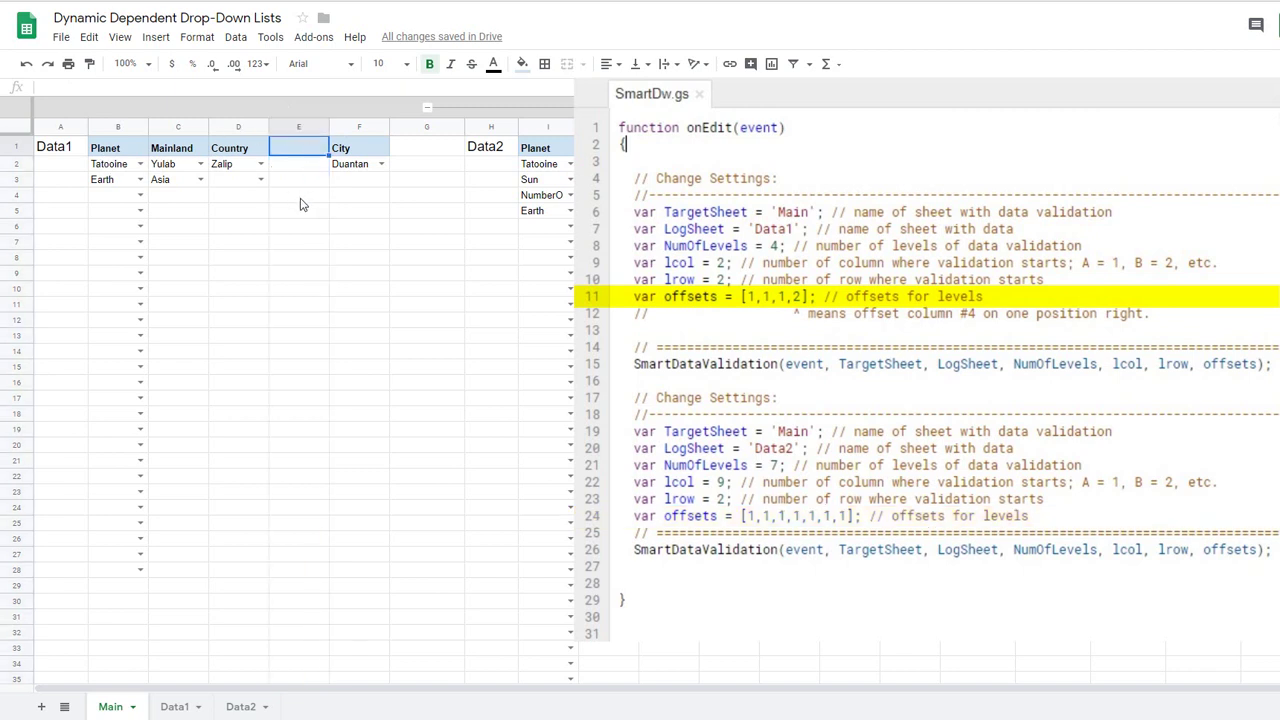
pyautogui.keyDown('shift'); pyautogui.click(298, 230); pyautogui.keyUp('shift')
pyautogui.click(300, 148)
pyautogui.click(232, 127)
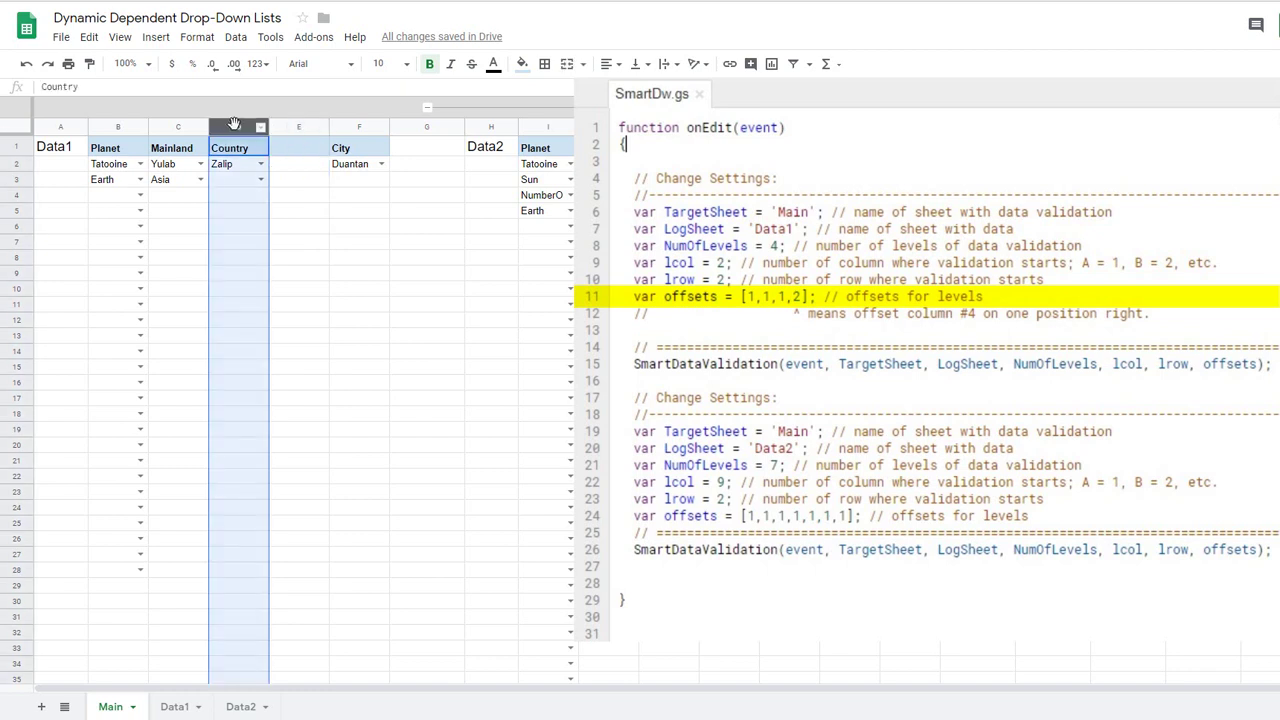
pyautogui.click(305, 152)
pyautogui.click(365, 150)
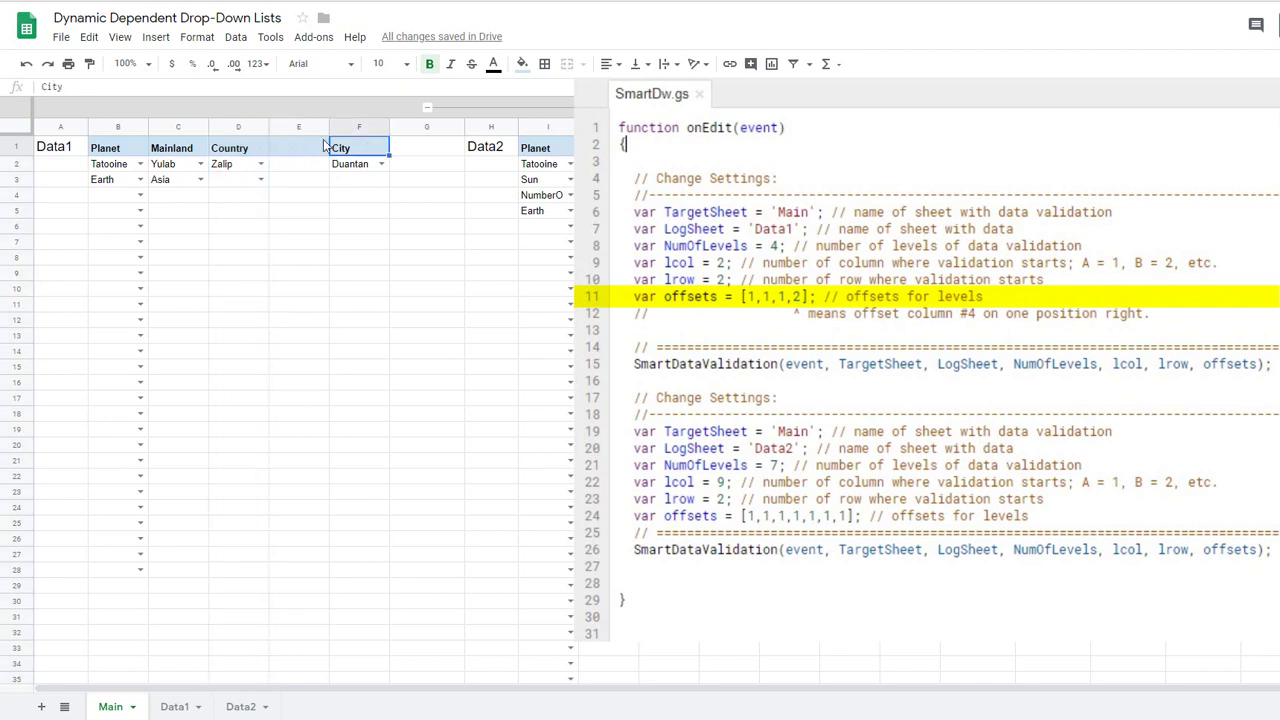
pyautogui.click(288, 126)
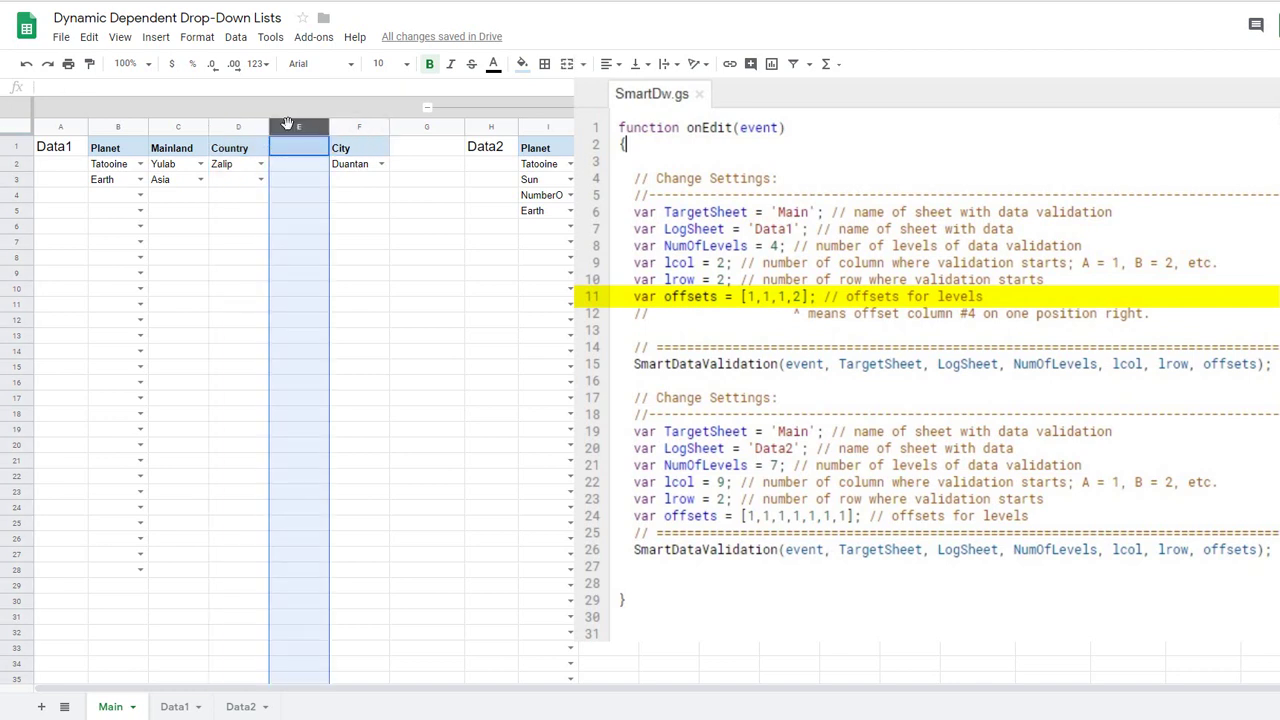
pyautogui.click(300, 194)
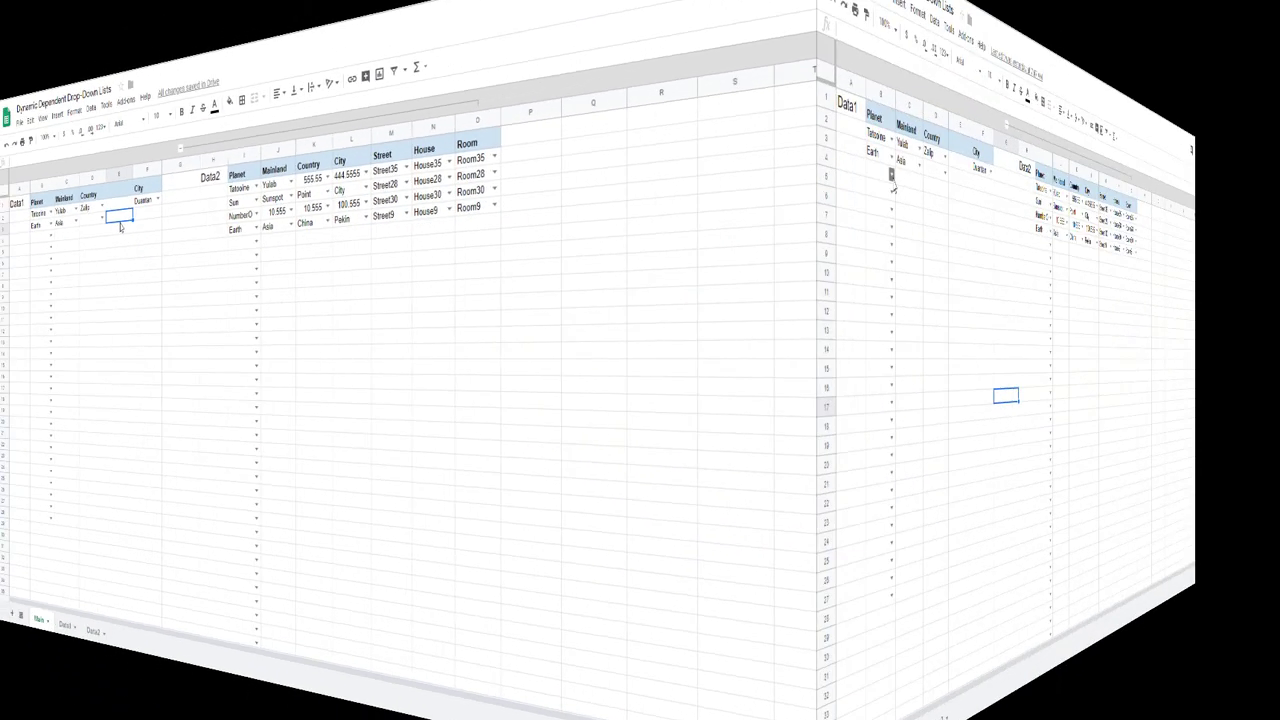
# - Choose Earth from the Planet drop-down in B4 and select the Mainland cell C4
pyautogui.click(140, 195)
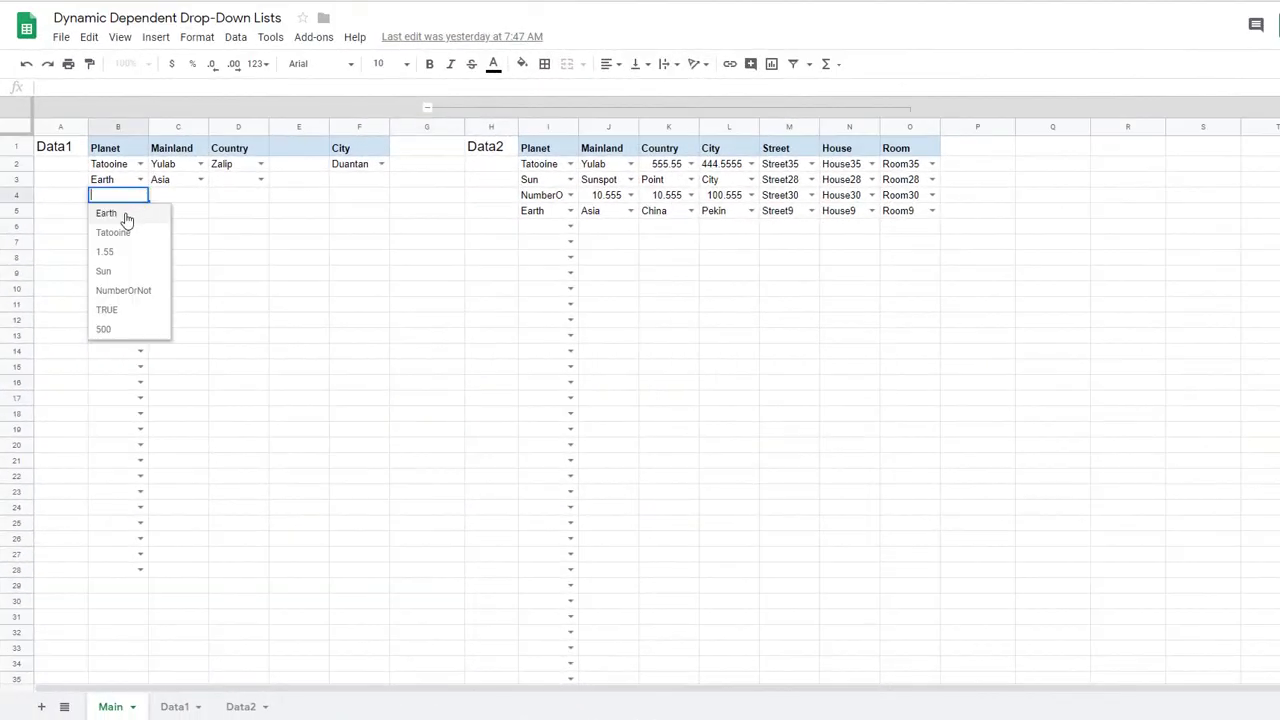
pyautogui.click(124, 215)
pyautogui.click(188, 199)
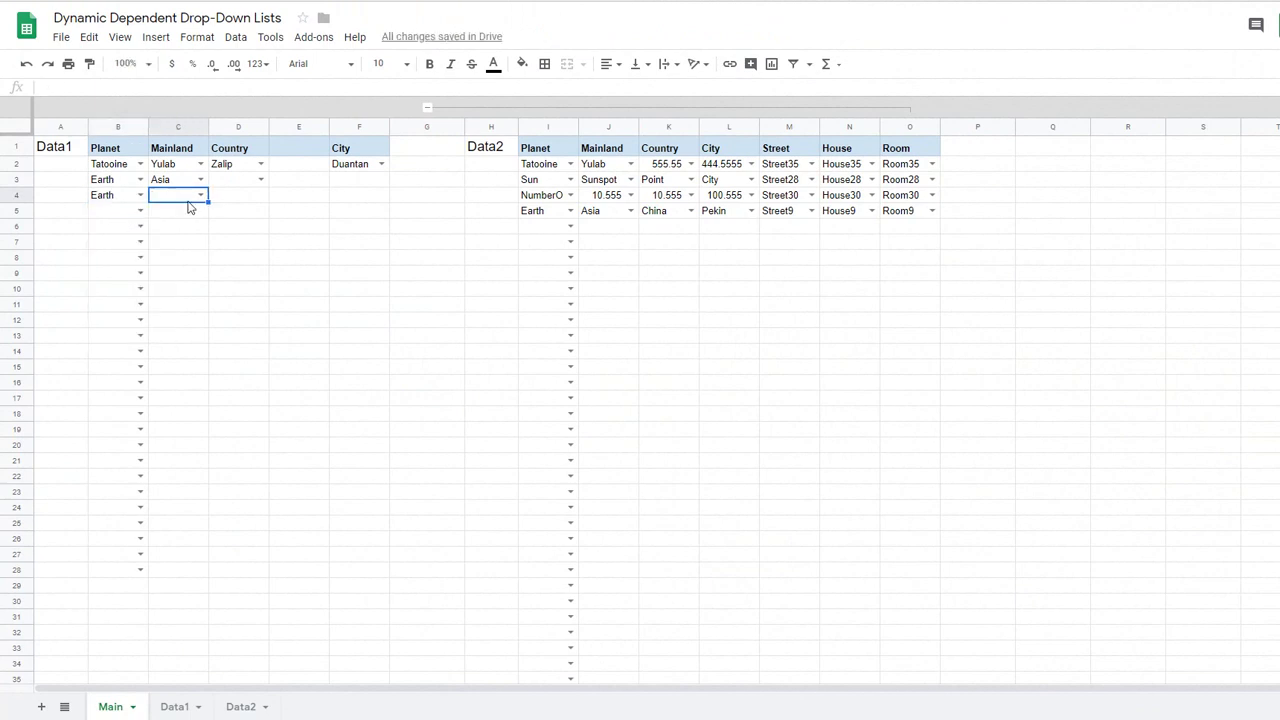
# - Open the Data1 sheet and examine the unique filter formula in F1 without changing it
pyautogui.click(180, 706)
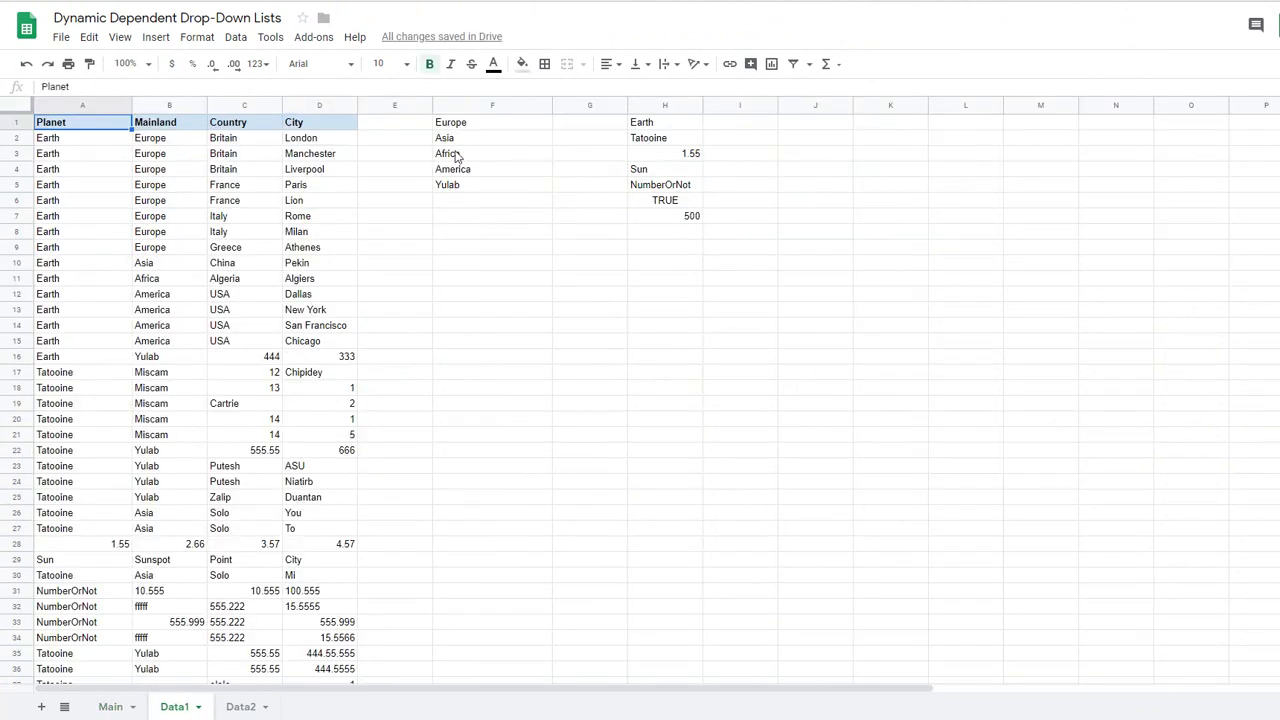
pyautogui.click(479, 128)
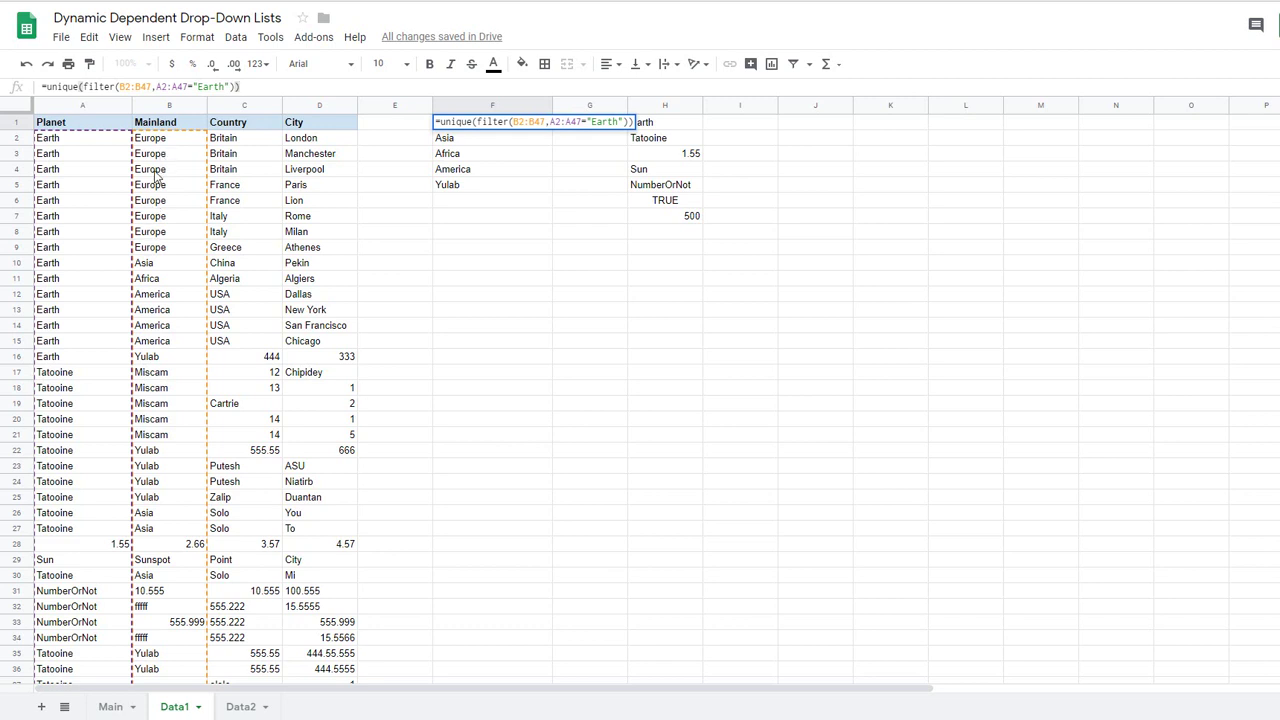
pyautogui.press('Return')
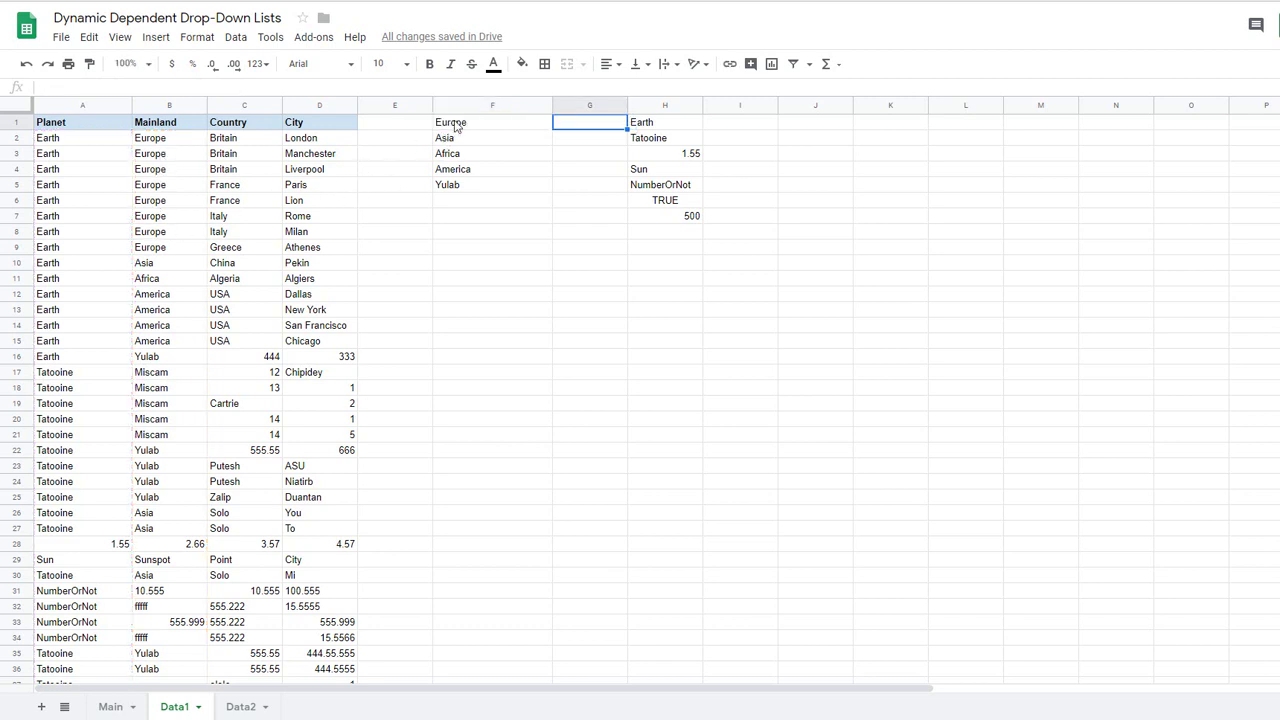
# - Compare the mainland list F1:F5 with the drop-down options in C4 on the Main sheet
pyautogui.click(458, 127)
pyautogui.keyDown('shift'); pyautogui.click(474, 190); pyautogui.keyUp('shift')
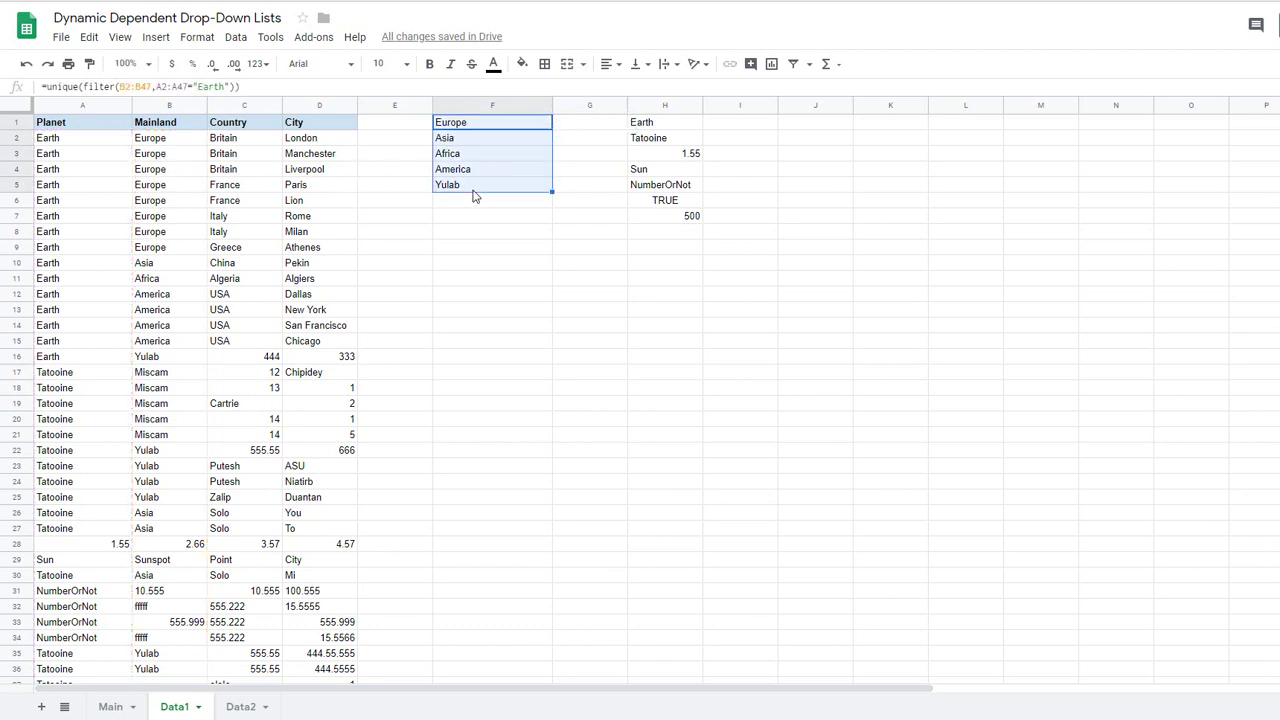
pyautogui.click(110, 706)
pyautogui.click(201, 195)
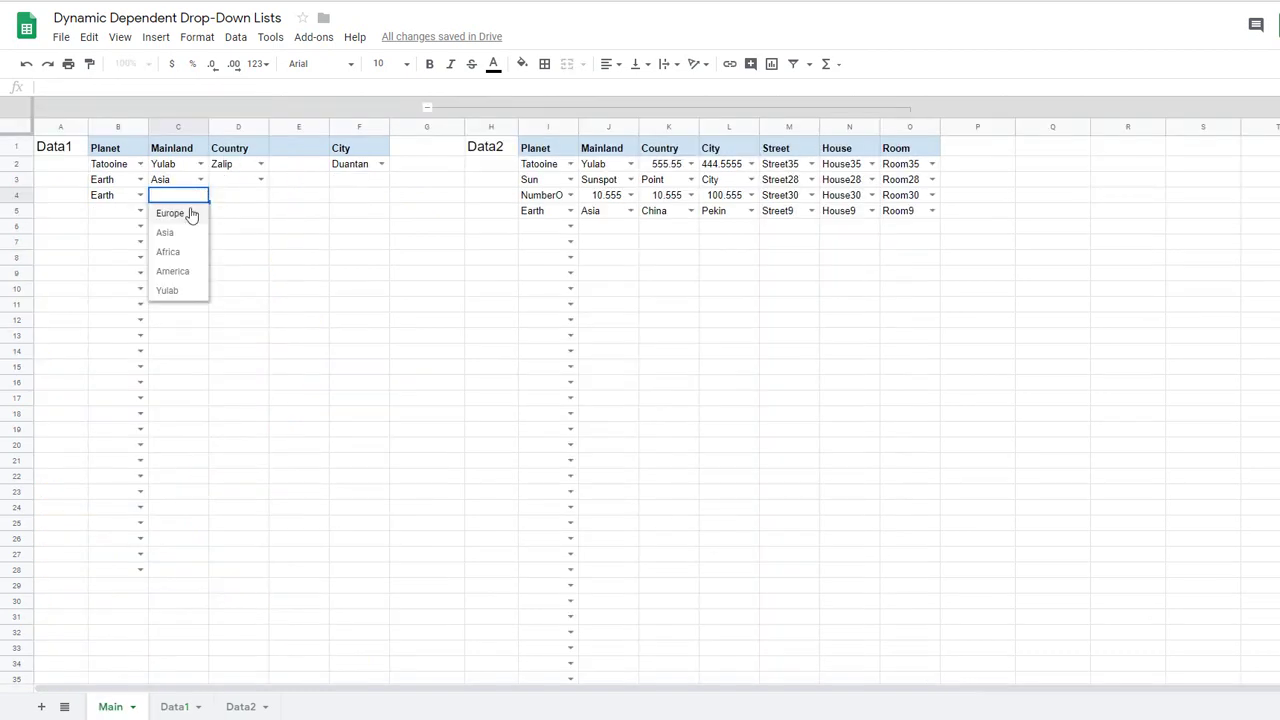
# - Go back to the Data1 sheet and select the whole columns E and F
pyautogui.click(176, 706)
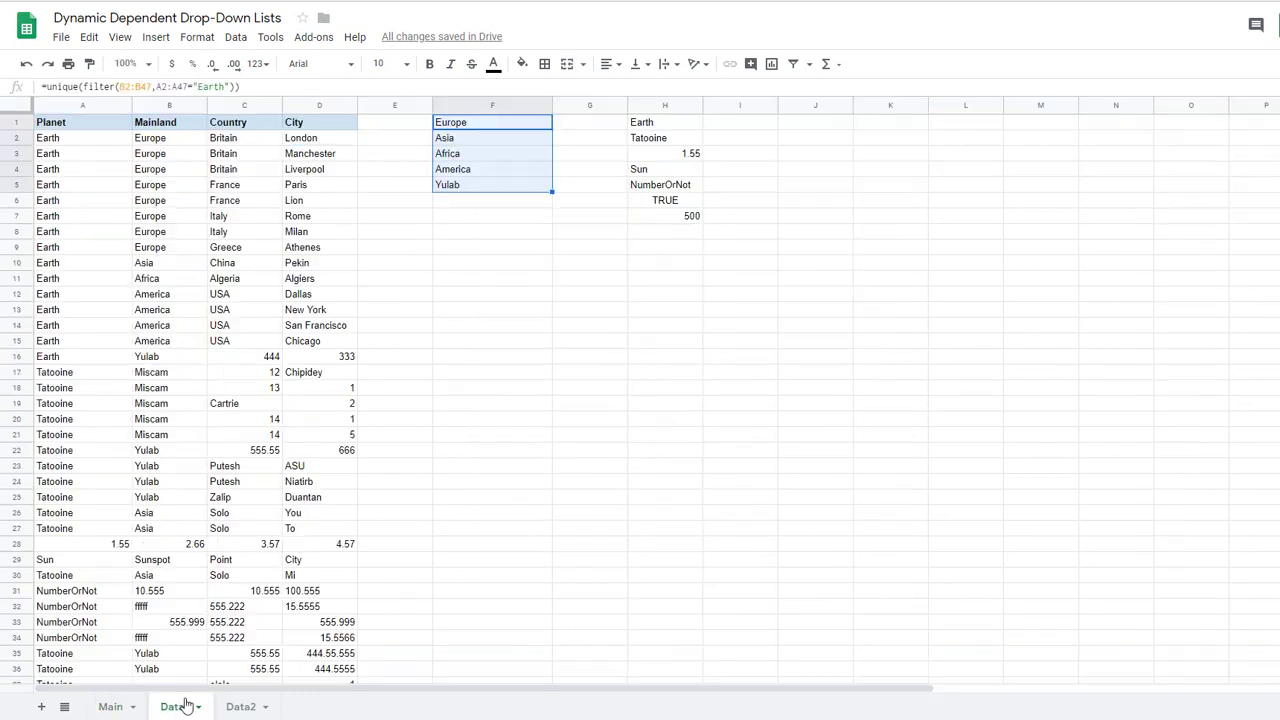
pyautogui.click(405, 105)
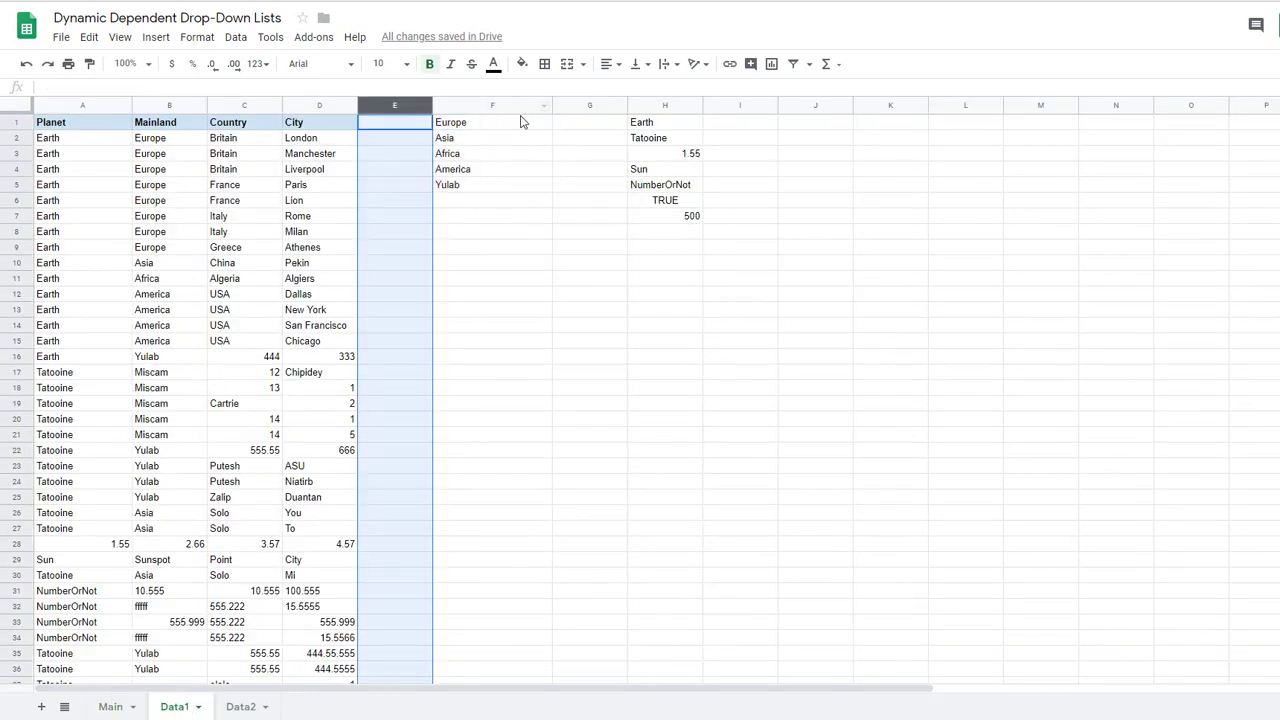
pyautogui.keyDown('shift'); pyautogui.click(510, 108); pyautogui.keyUp('shift')
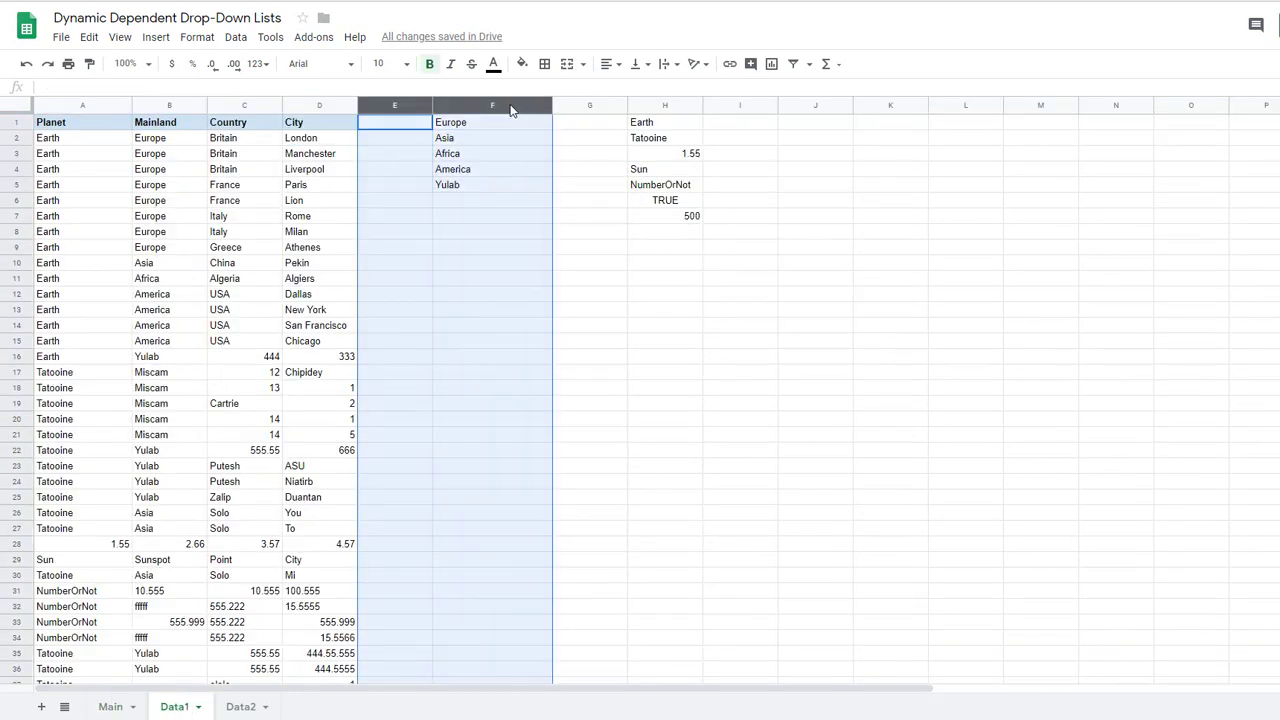
# - Copy the Sun row A29:D29 into the first empty row at A48 and change the city in D48 to City2
pyautogui.click(87, 128)
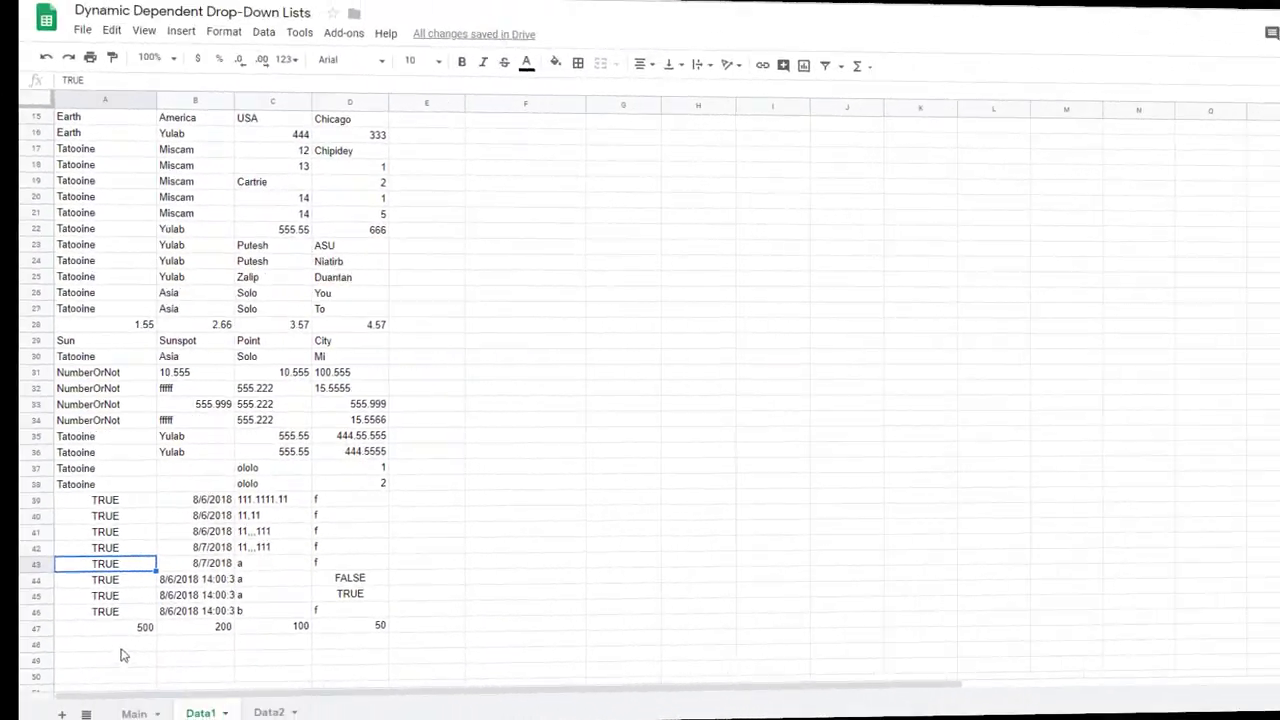
pyautogui.click(108, 641)
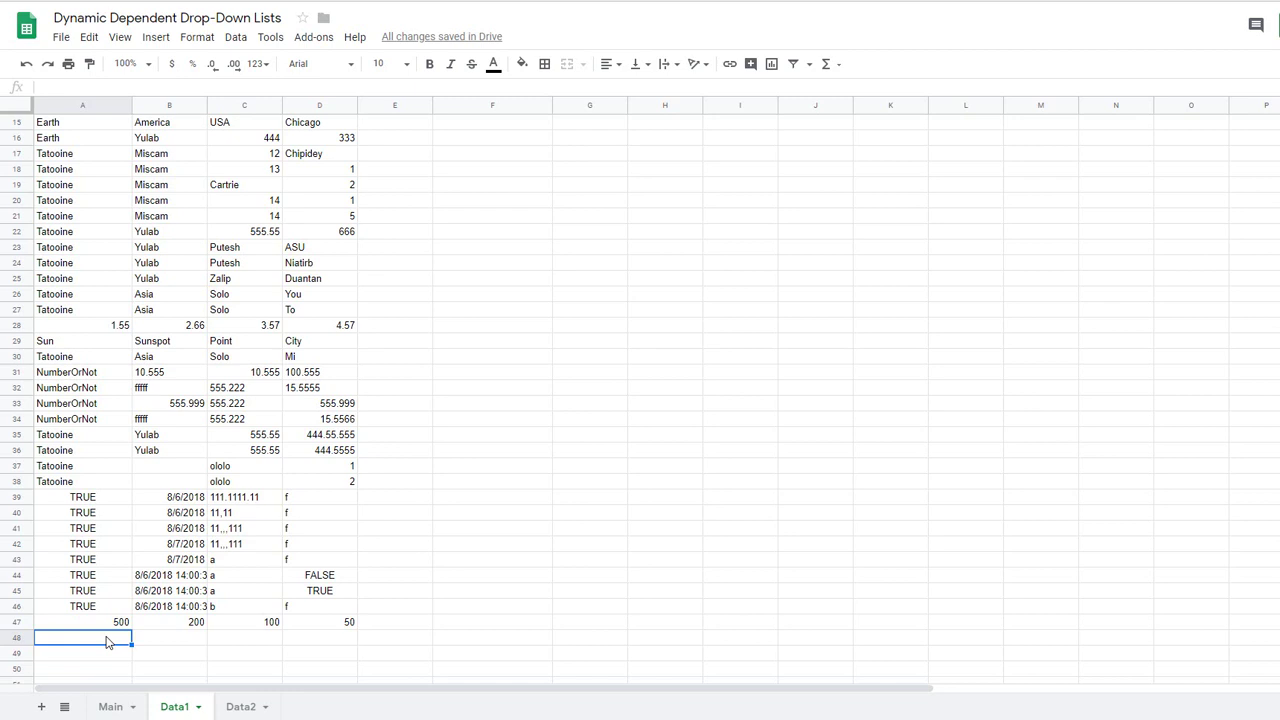
pyautogui.click(85, 344)
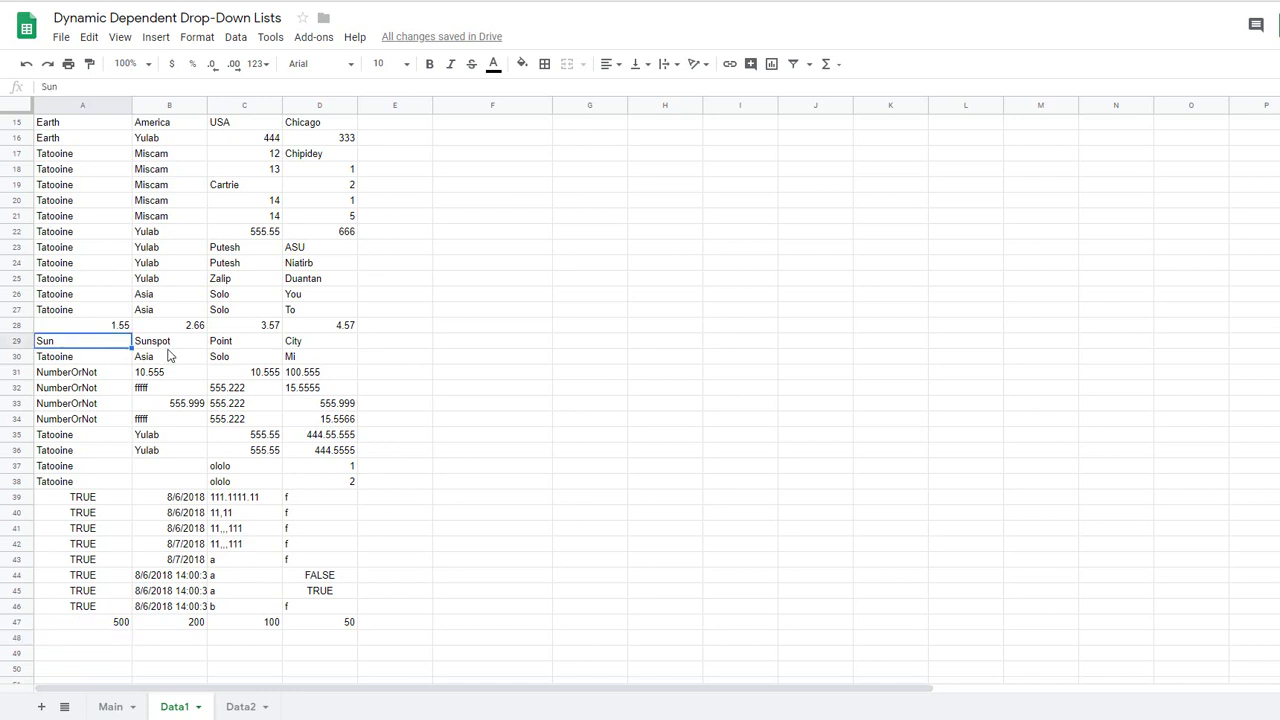
pyautogui.keyDown('shift'); pyautogui.click(313, 347); pyautogui.keyUp('shift')
pyautogui.hotkey('ctrl', 'c')
pyautogui.click(66, 641)
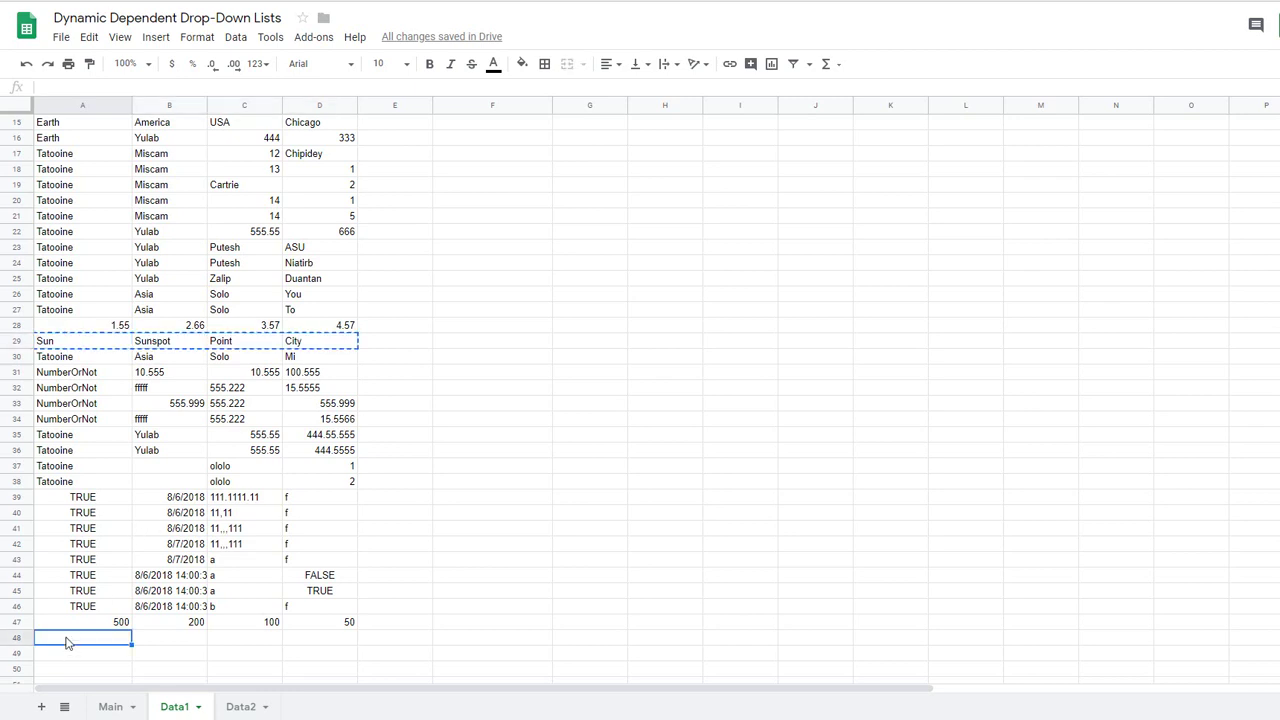
pyautogui.hotkey('ctrl', 'v')
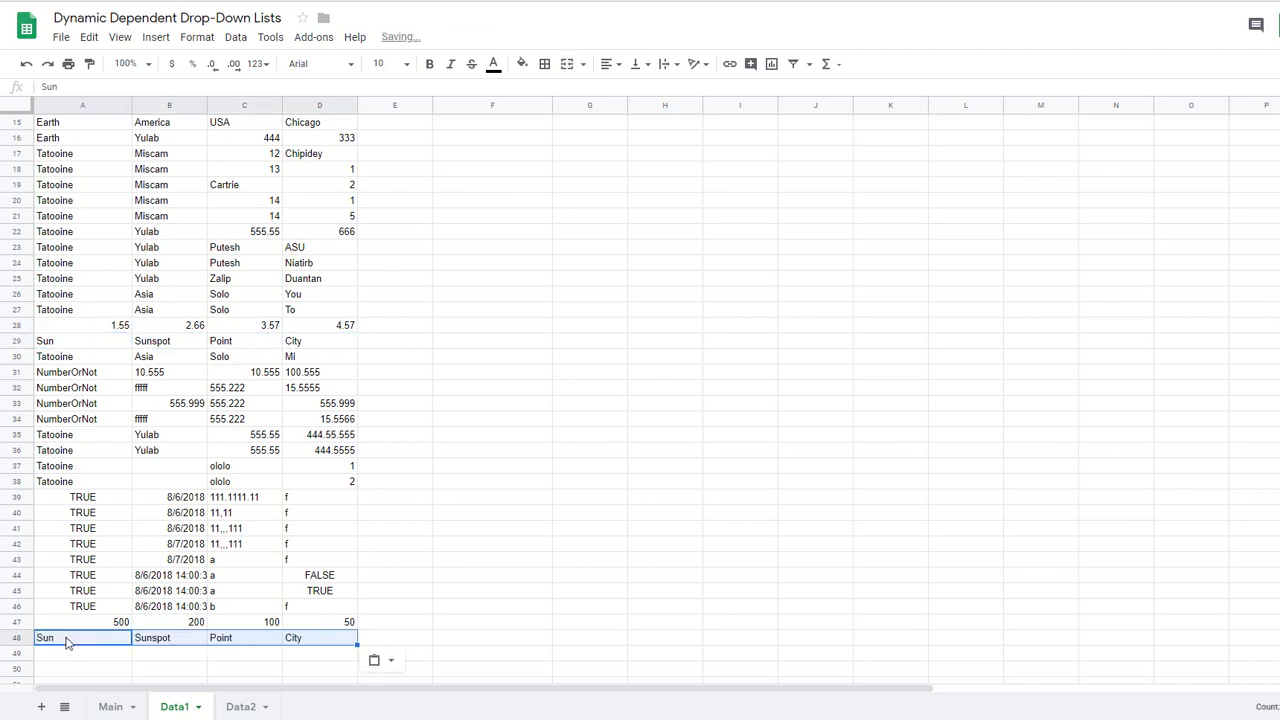
pyautogui.doubleClick(306, 640)
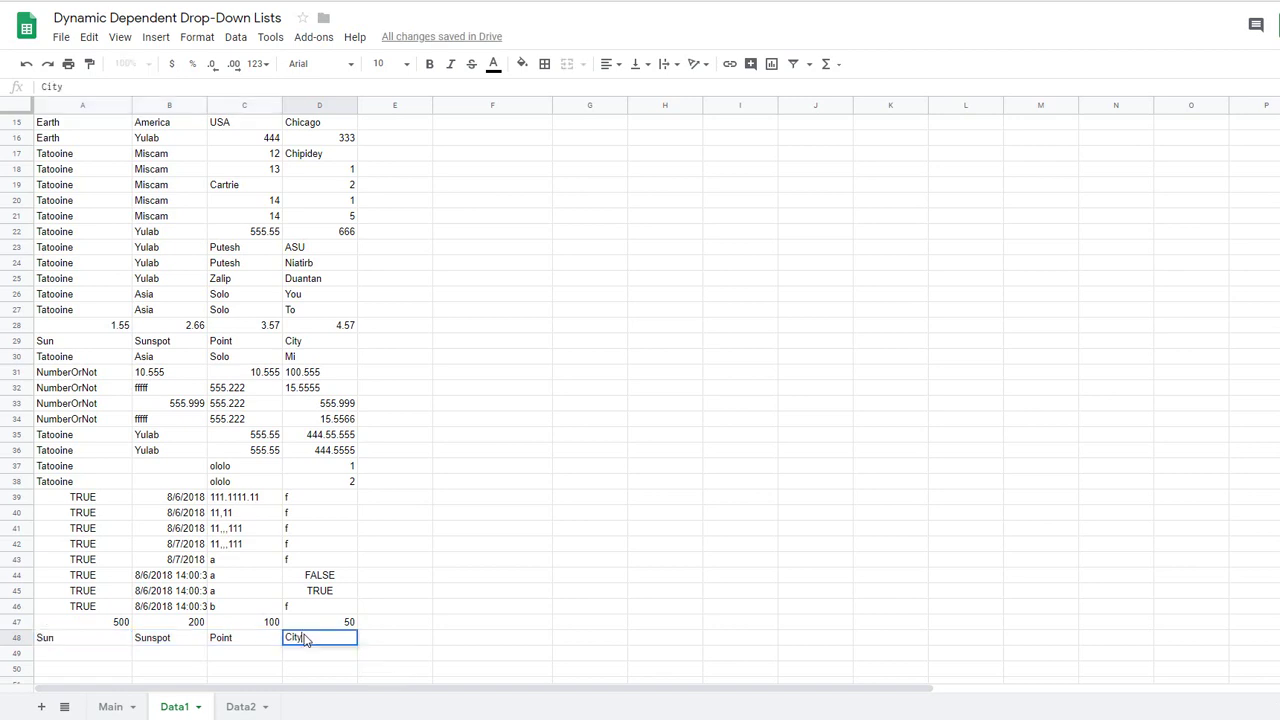
pyautogui.press('Tab')
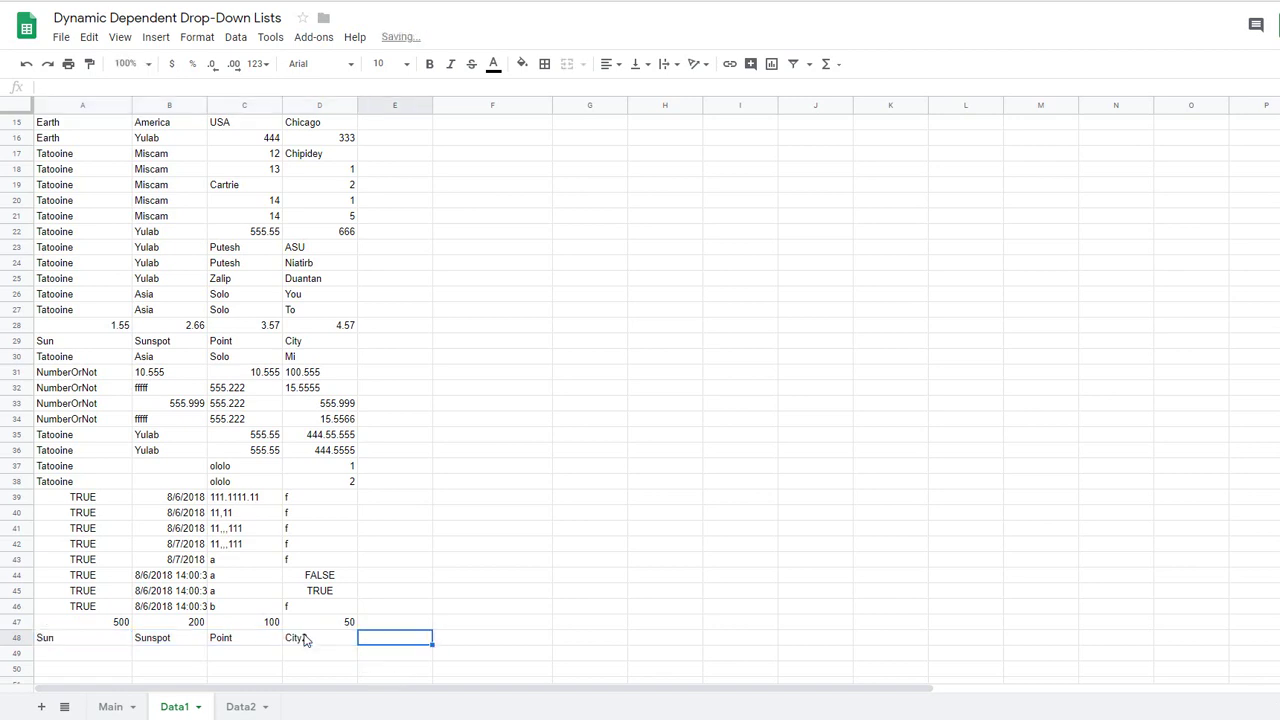
# - On the Main sheet, choose Sun as the Planet in B5 and open the City drop-down options in F5
pyautogui.click(110, 707)
pyautogui.click(142, 212)
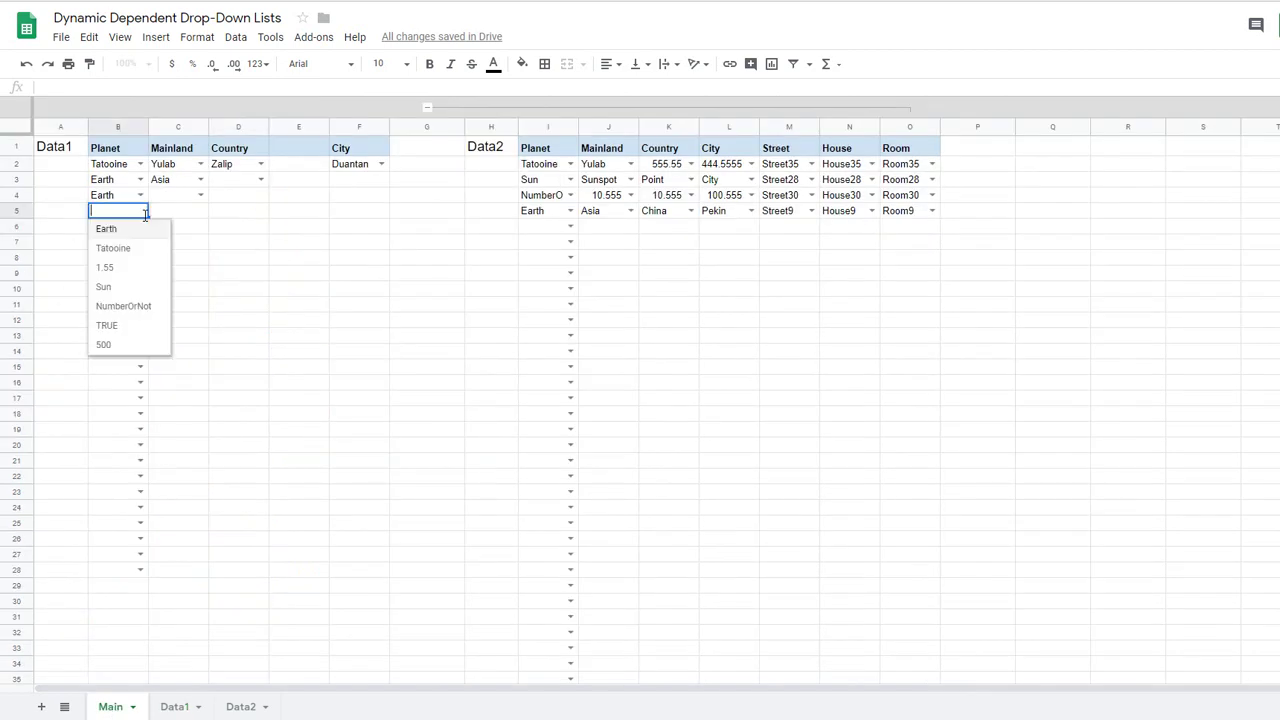
pyautogui.click(123, 288)
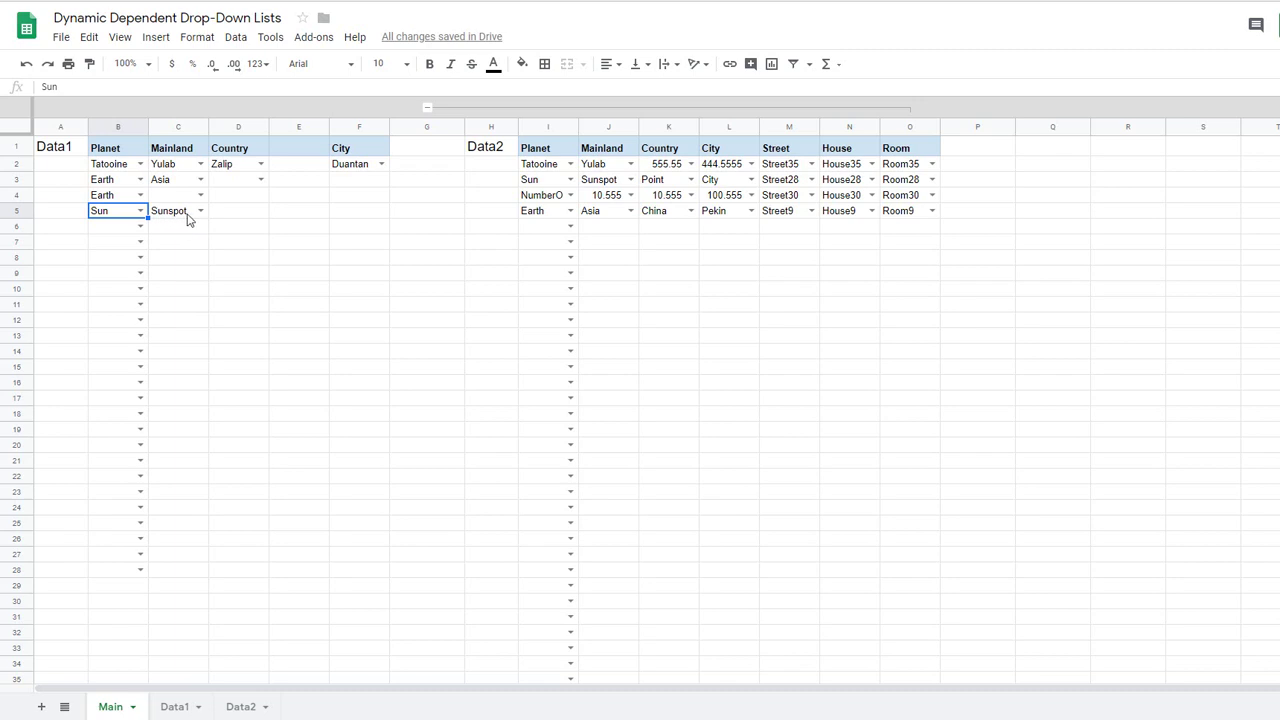
pyautogui.doubleClick(348, 214)
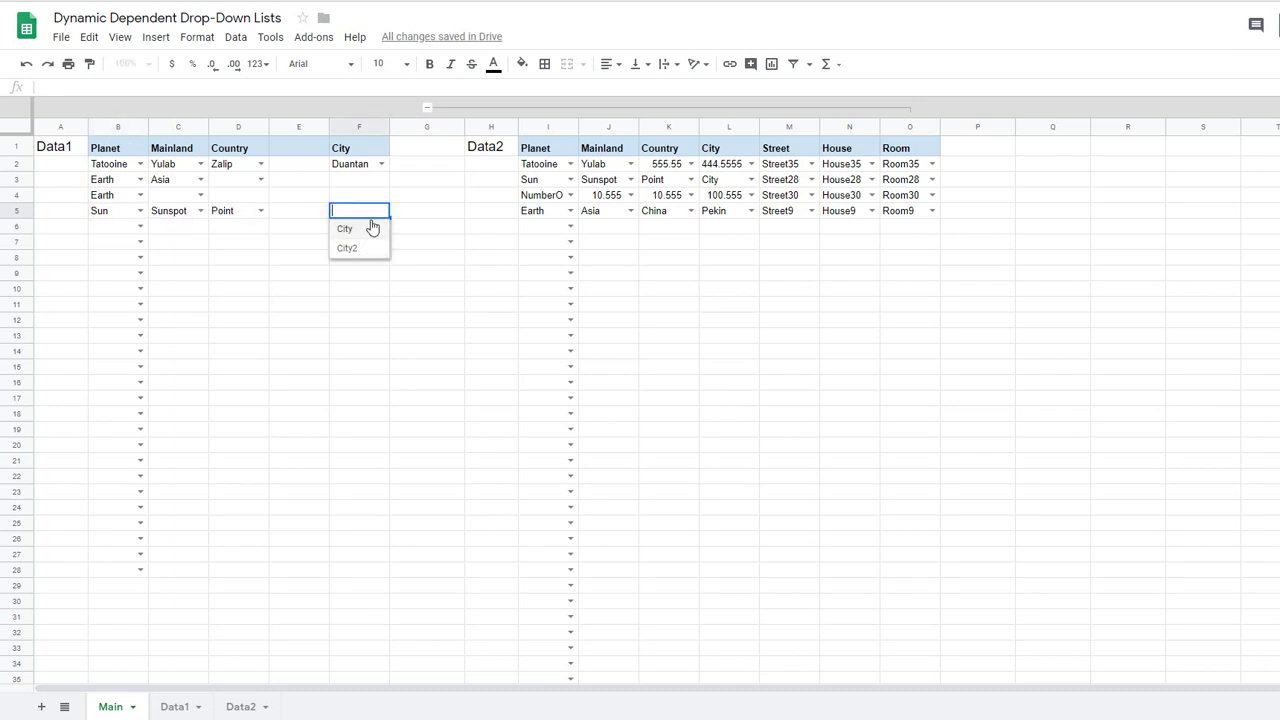